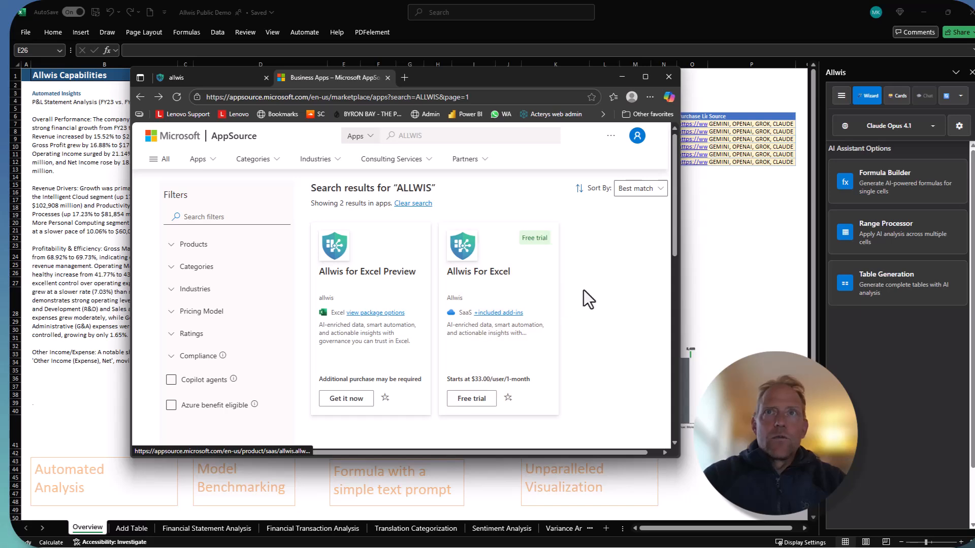
# Switch from the AppSource page to the Allwis Public Demo workbook and check where the Allwis add-in is launched
pyautogui.click(712, 270)
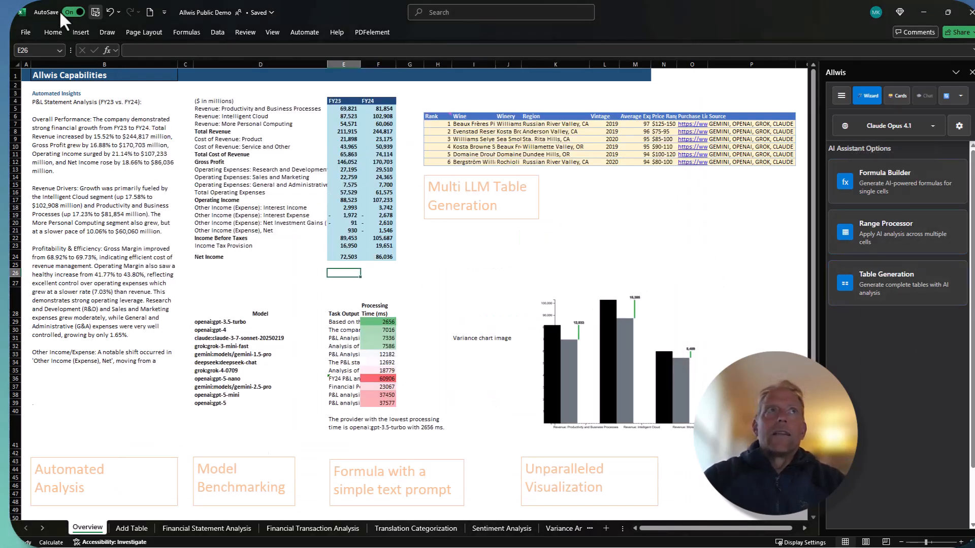
pyautogui.click(53, 32)
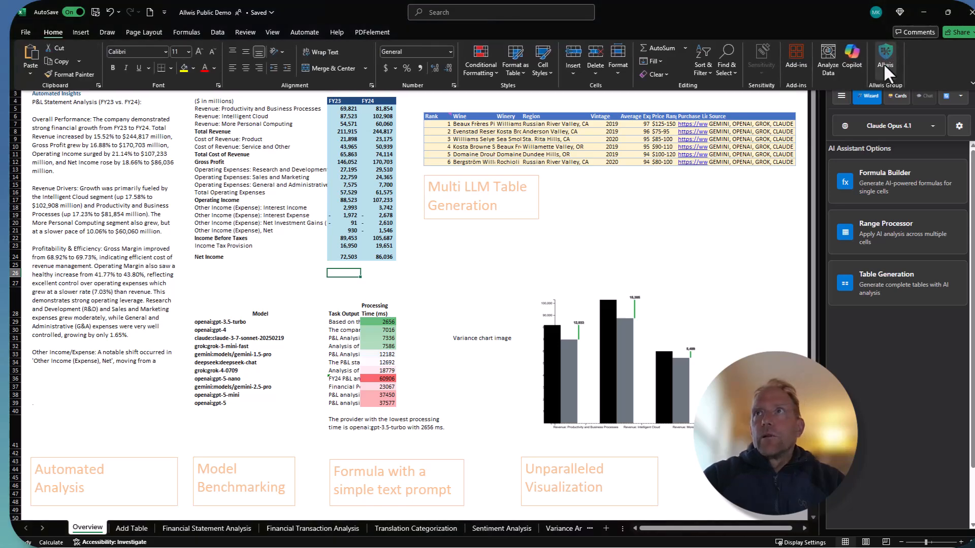
pyautogui.click(582, 226)
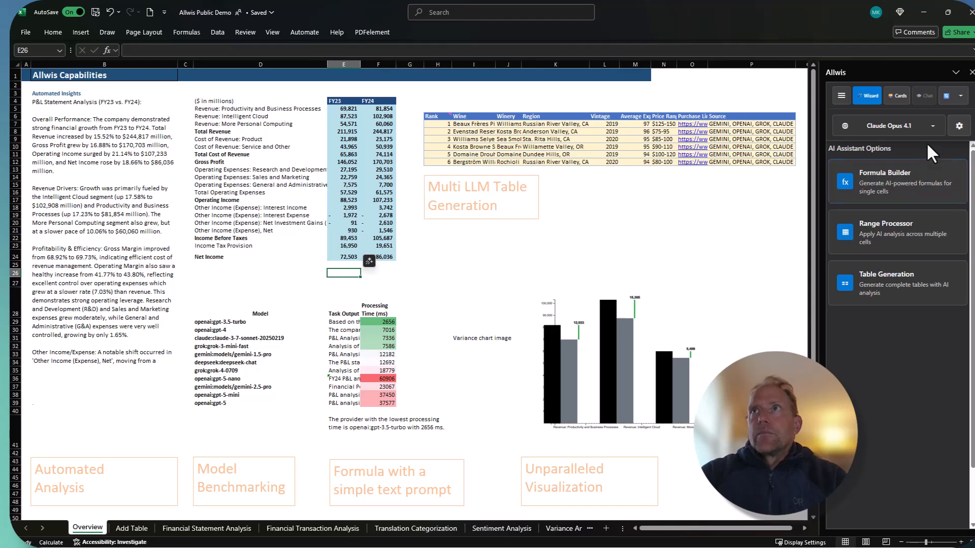
# Open the add-in's model selection and examine the top recommended models with their scores, badges and quality, speed and cost ratings
pyautogui.click(933, 126)
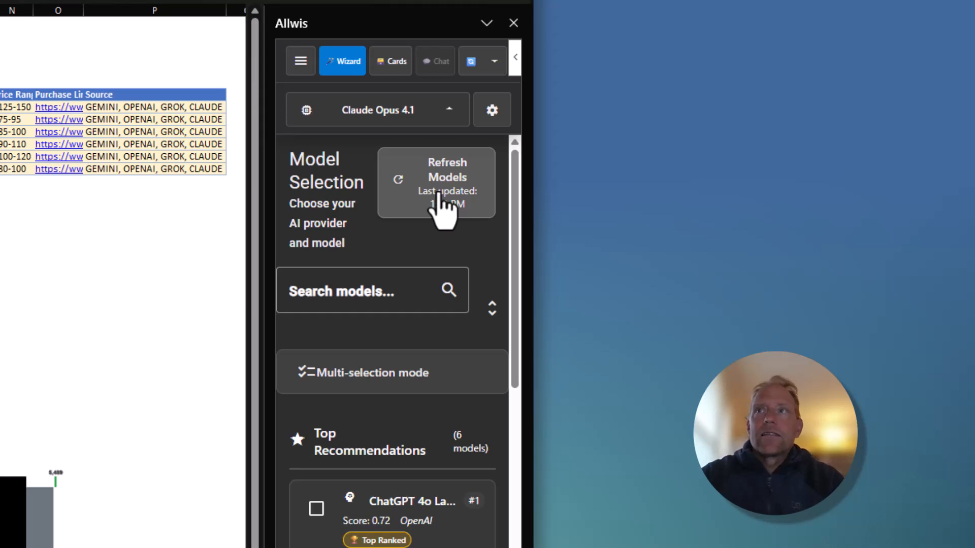
pyautogui.scroll(-5, 421, 249)
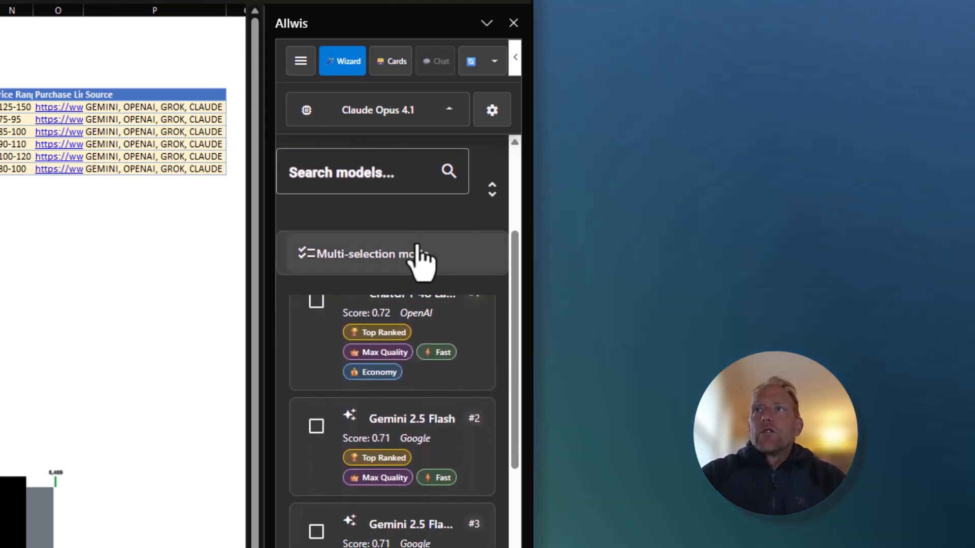
pyautogui.moveTo(414, 367)
pyautogui.scroll(3, 410, 322)
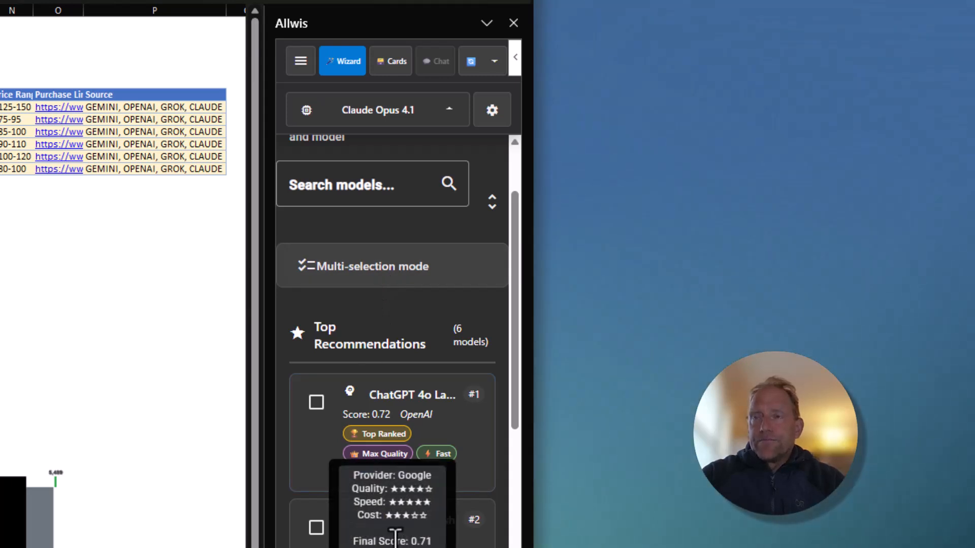
pyautogui.scroll(-1, 456, 384)
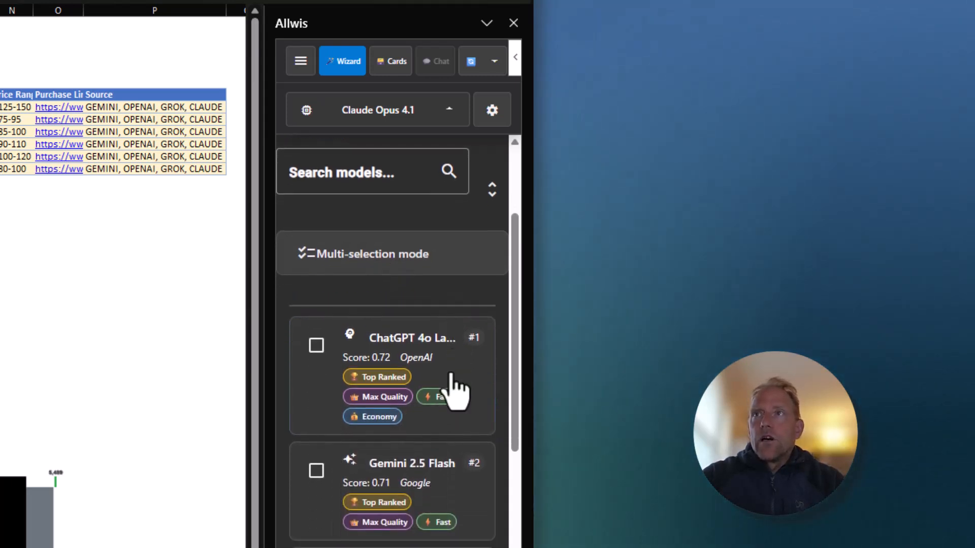
pyautogui.moveTo(430, 384)
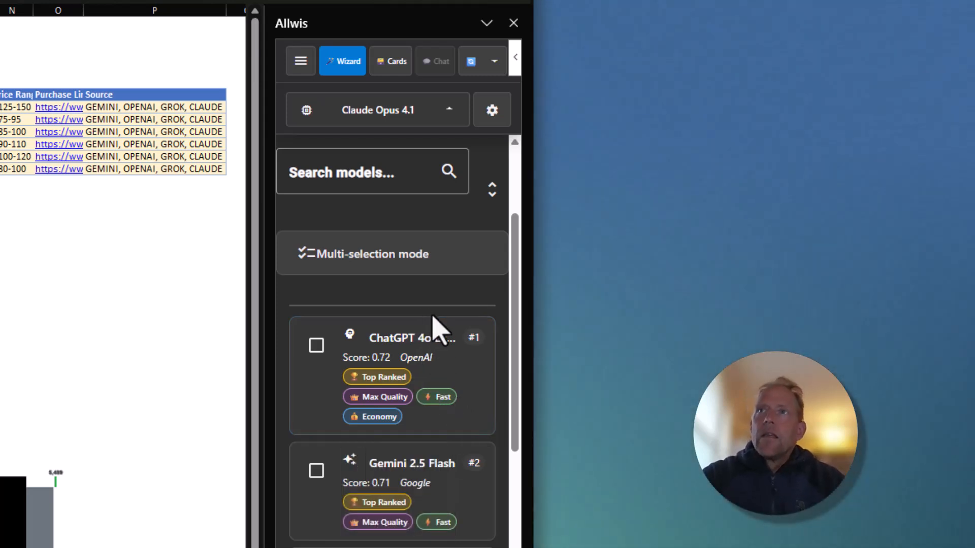
pyautogui.moveTo(465, 367)
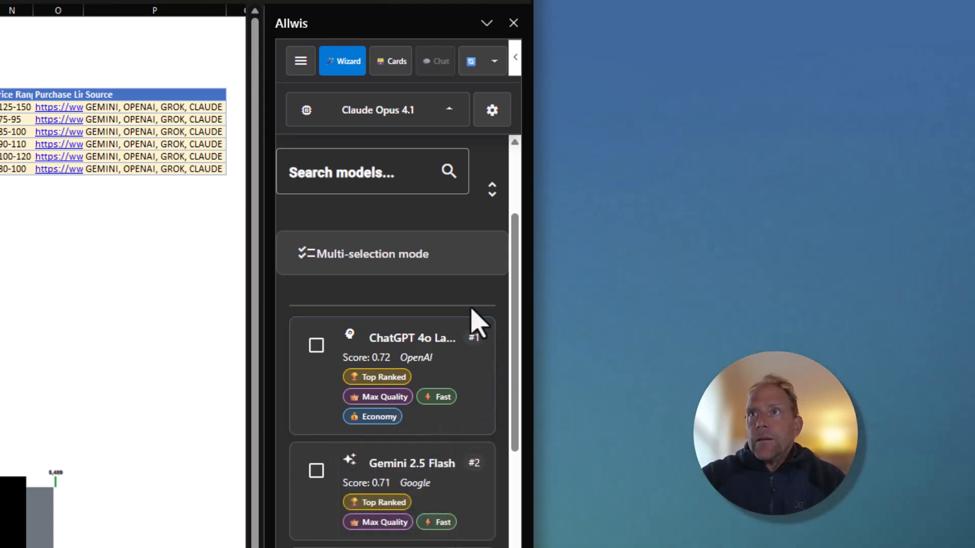
pyautogui.scroll(-3, 457, 309)
pyautogui.scroll(4, 424, 300)
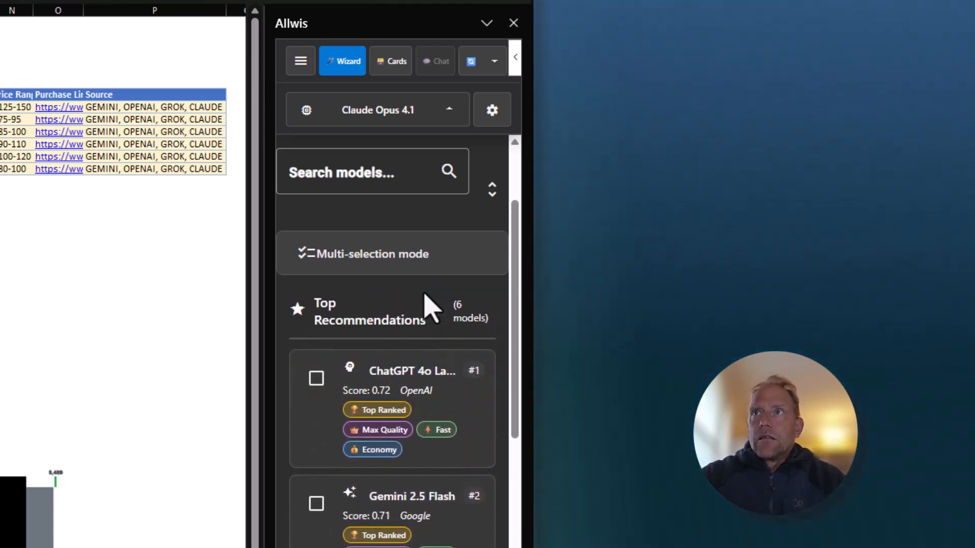
pyautogui.scroll(2, 424, 300)
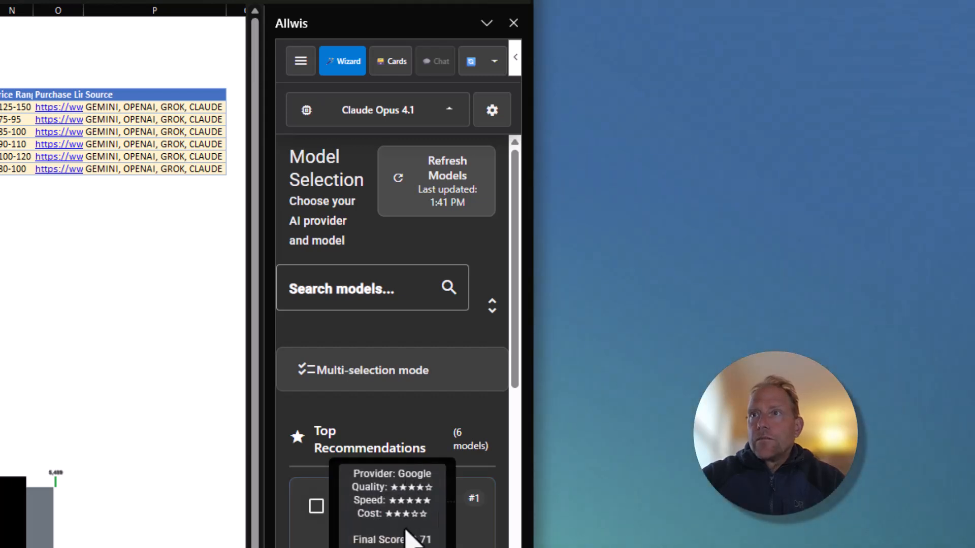
pyautogui.scroll(-5, 342, 452)
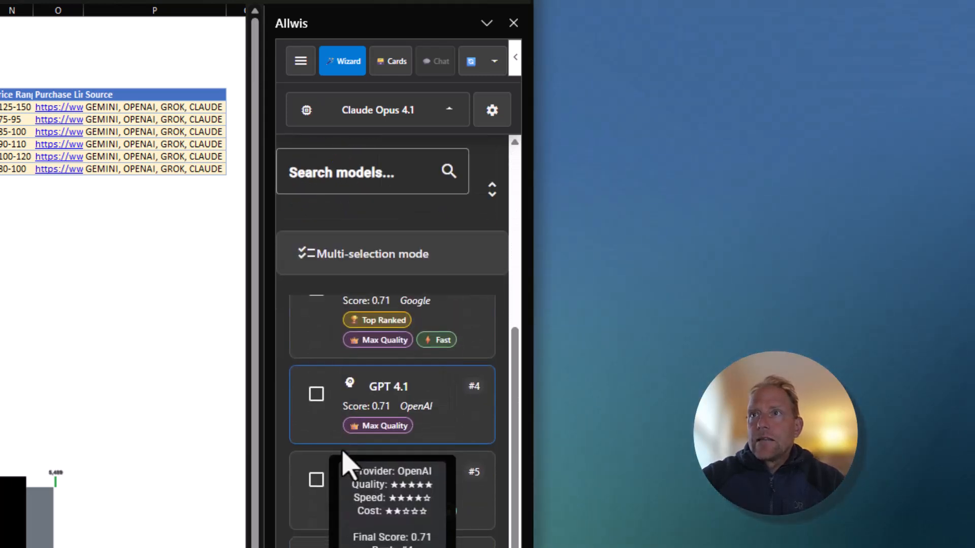
# Browse the models by provider, inspecting the Anthropic Claude and Self-hosted groups, and close the model selection
pyautogui.scroll(-5, 325, 457)
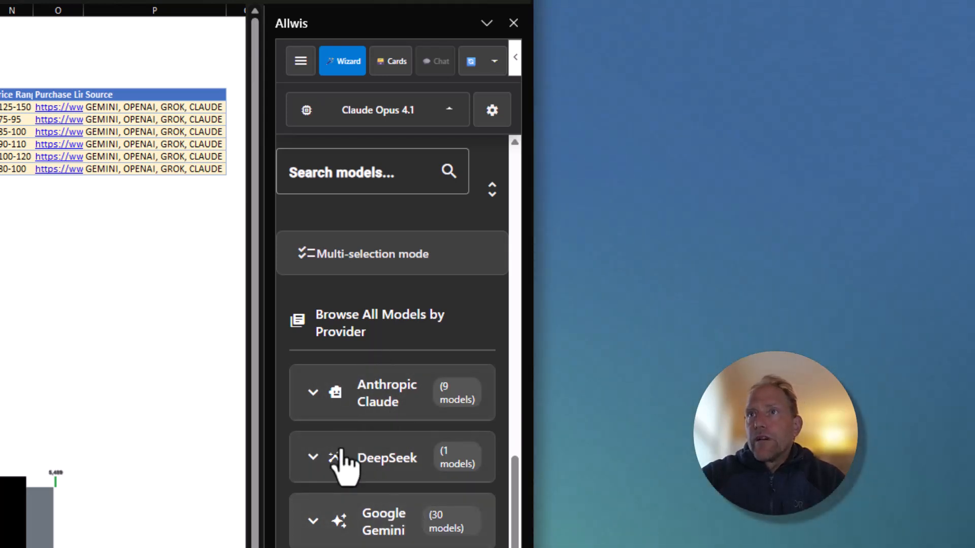
pyautogui.click(322, 404)
pyautogui.scroll(-3, 414, 510)
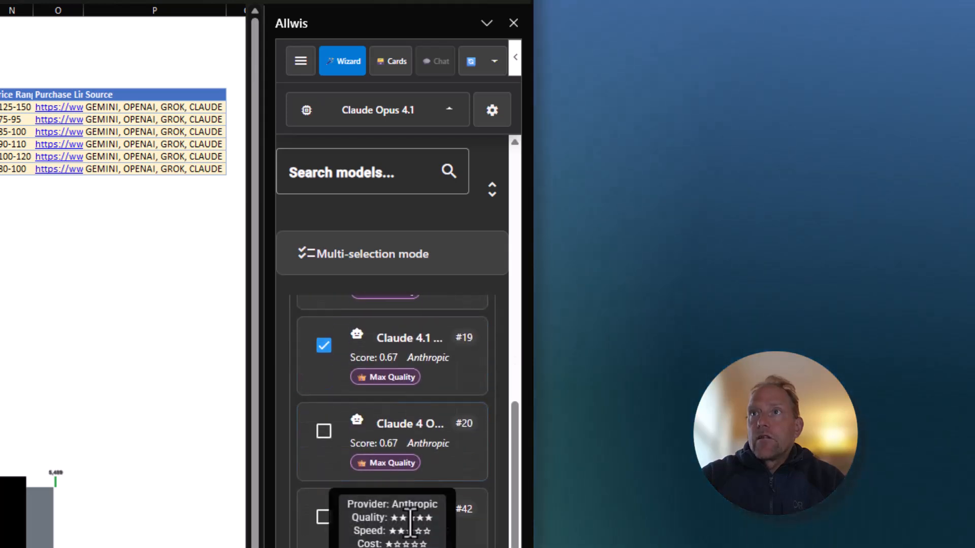
pyautogui.scroll(3, 414, 452)
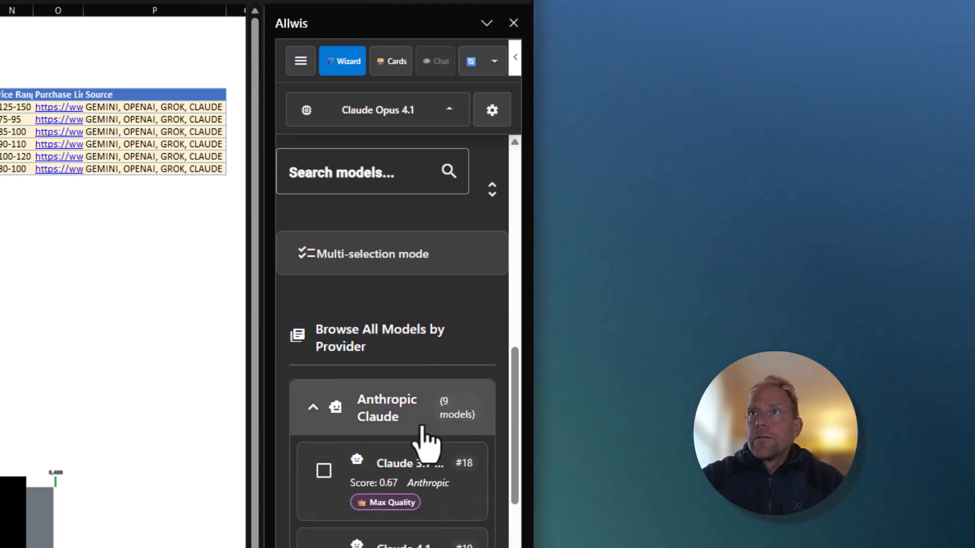
pyautogui.click(313, 413)
pyautogui.scroll(-3, 439, 500)
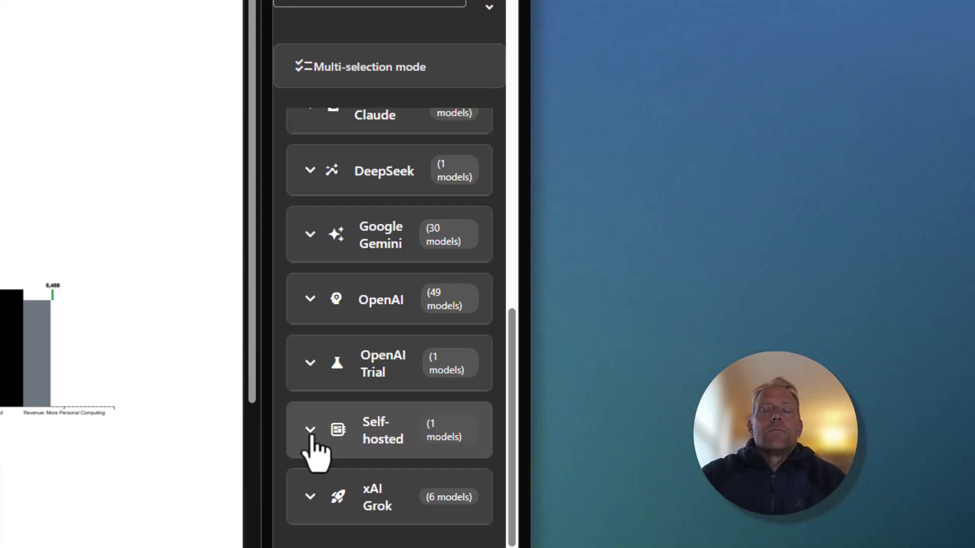
pyautogui.click(311, 431)
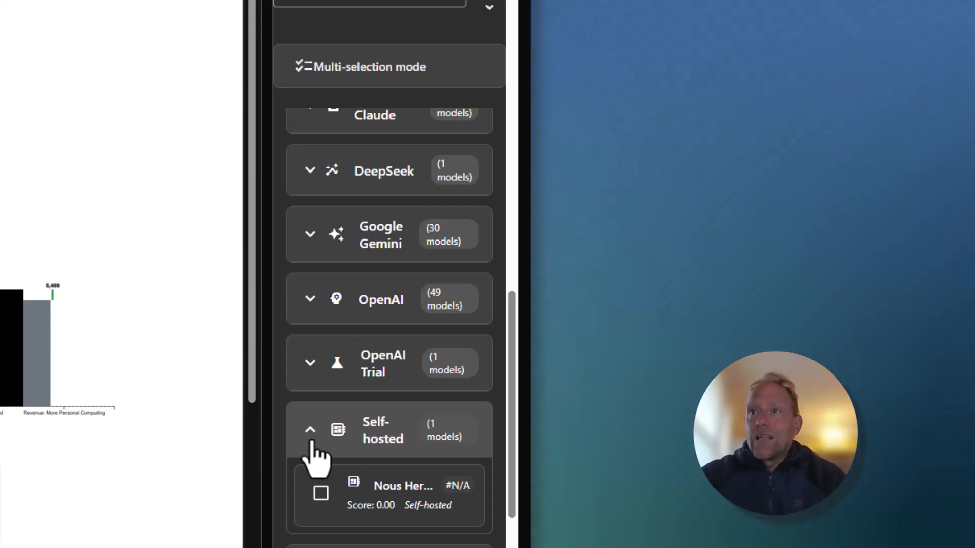
pyautogui.click(311, 441)
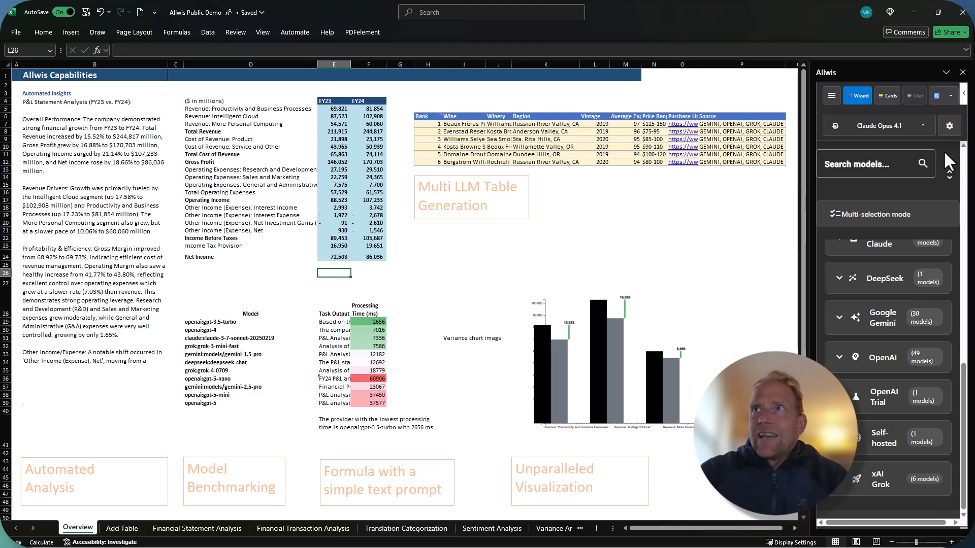
pyautogui.click(881, 130)
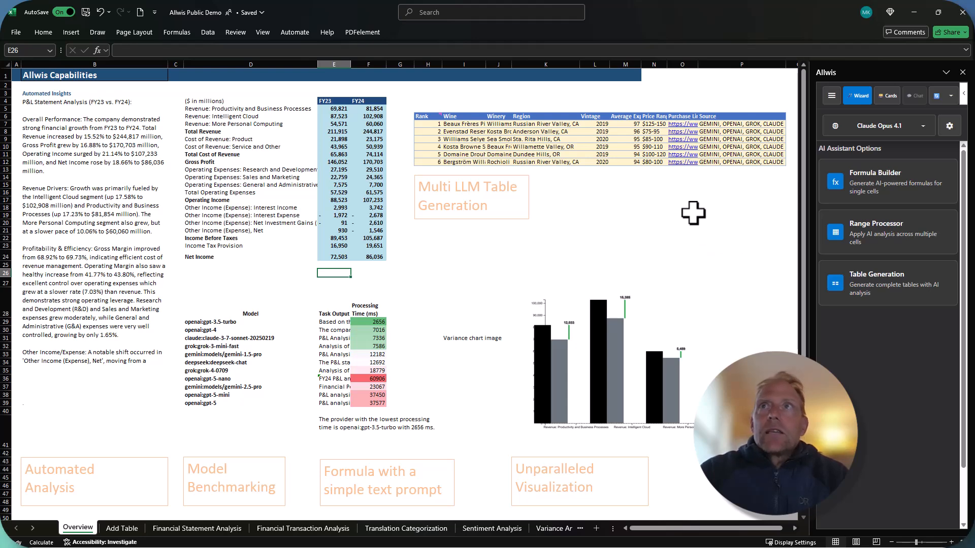
pyautogui.scroll(-1, 728, 116)
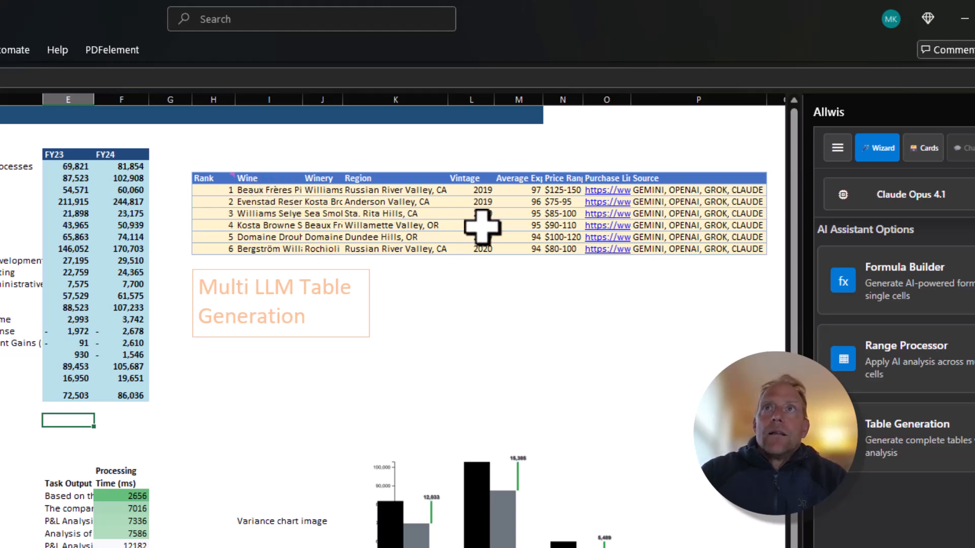
pyautogui.scroll(1, 517, 247)
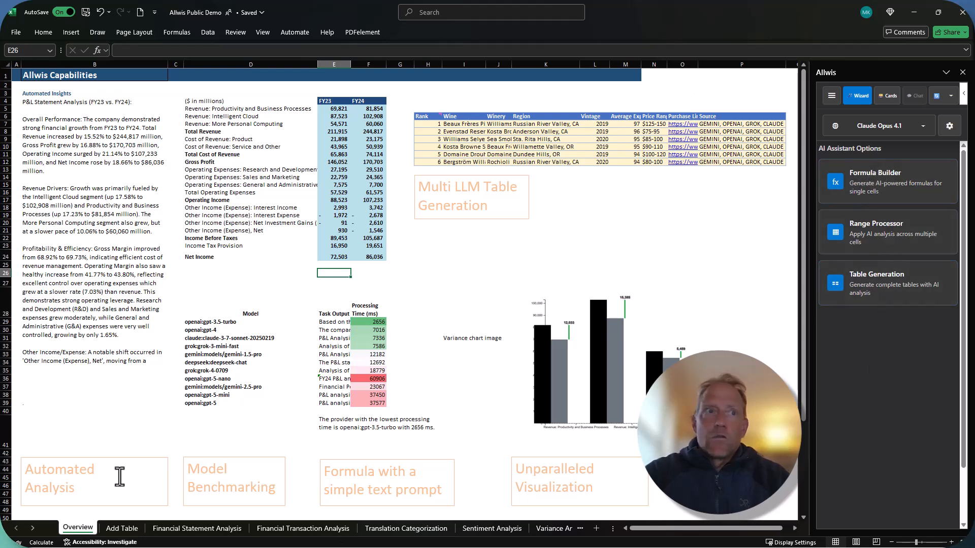
# On the Financial Statement Analysis sheet, start an LLM formula in cell A4 with the Financial analysis template category
pyautogui.click(182, 529)
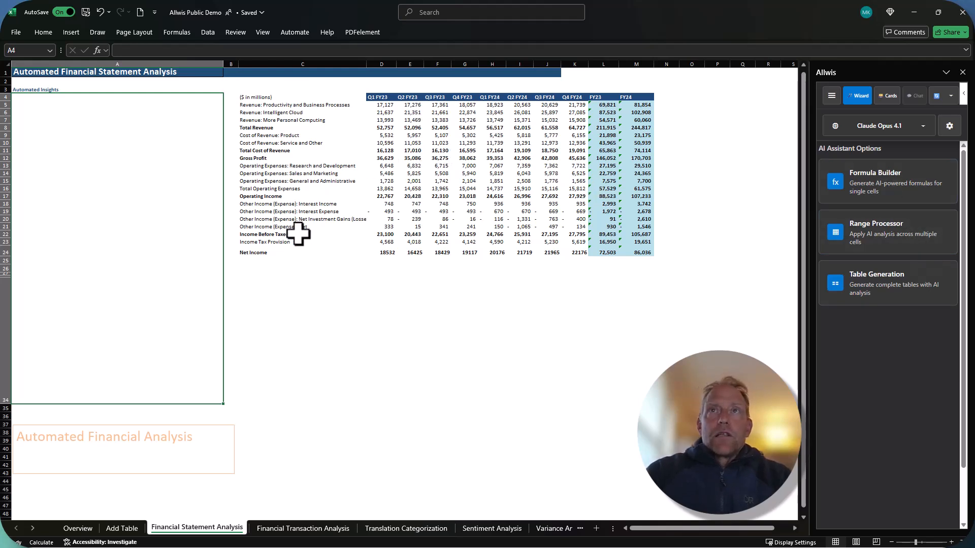
pyautogui.click(872, 232)
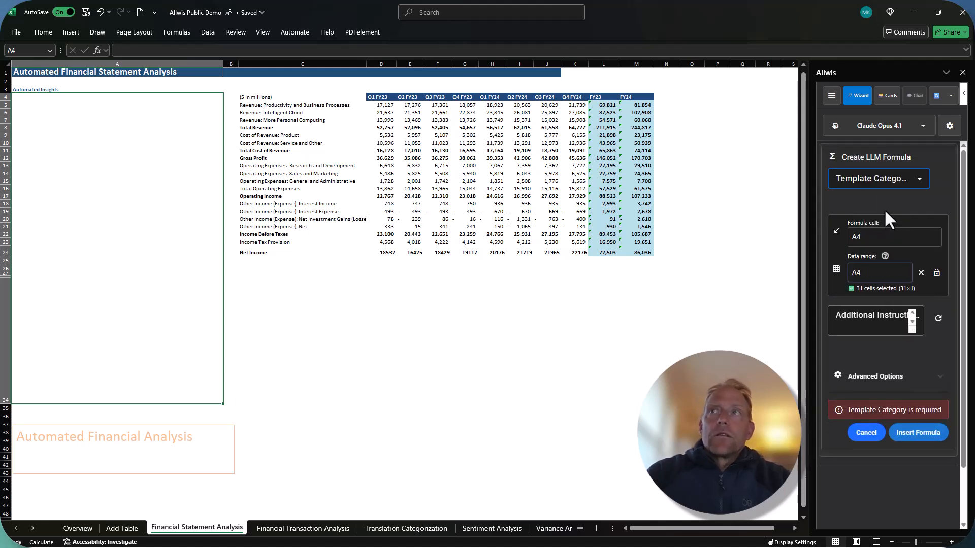
pyautogui.click(900, 188)
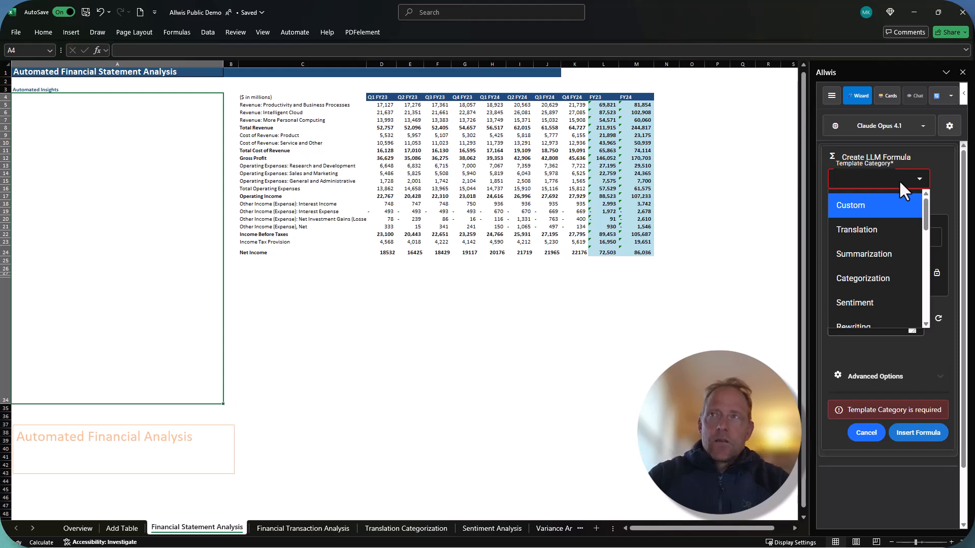
pyautogui.write('fi')
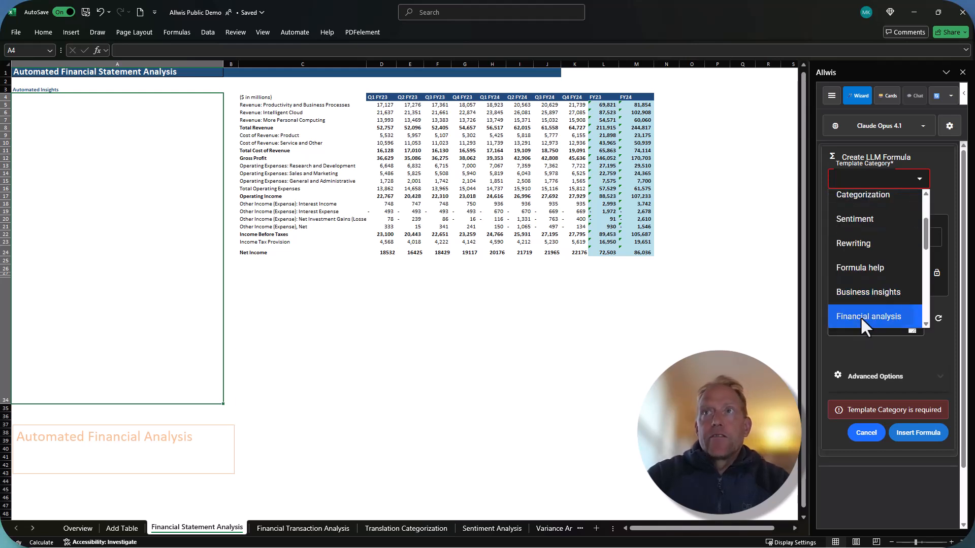
pyautogui.click(860, 316)
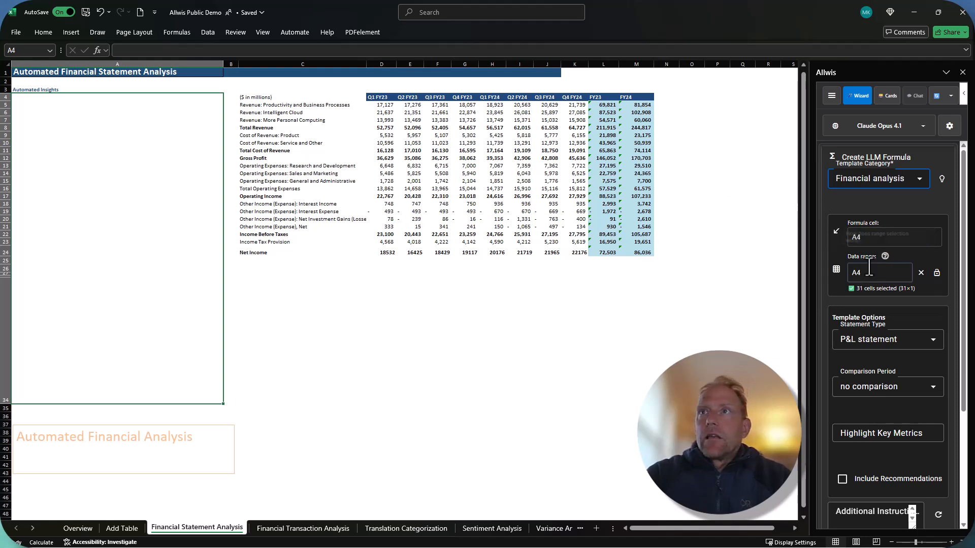
# Set the data range to C4:M24, enlarge the additional instructions box without adding text, and insert the P&L statement formula
pyautogui.moveTo(294, 96); pyautogui.dragTo(635, 251)
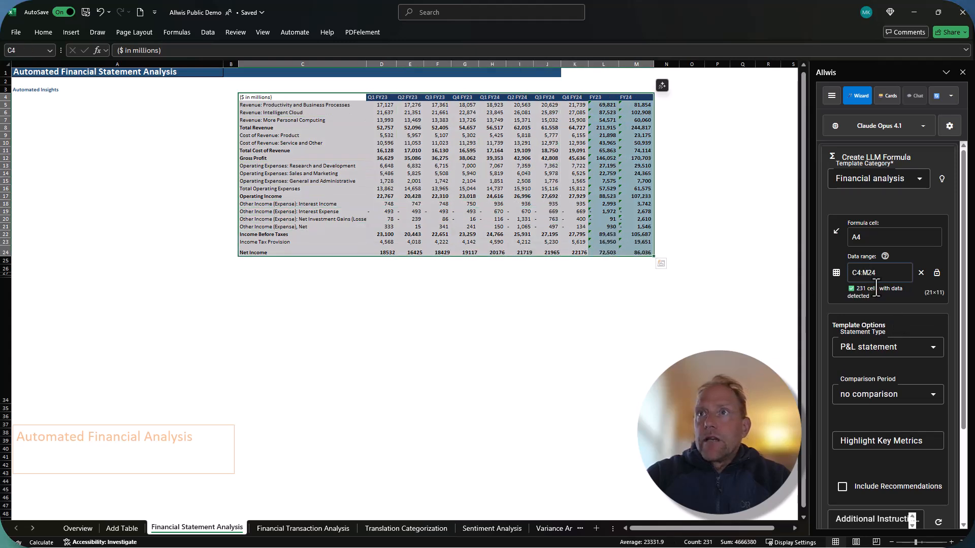
pyautogui.scroll(-2, 901, 287)
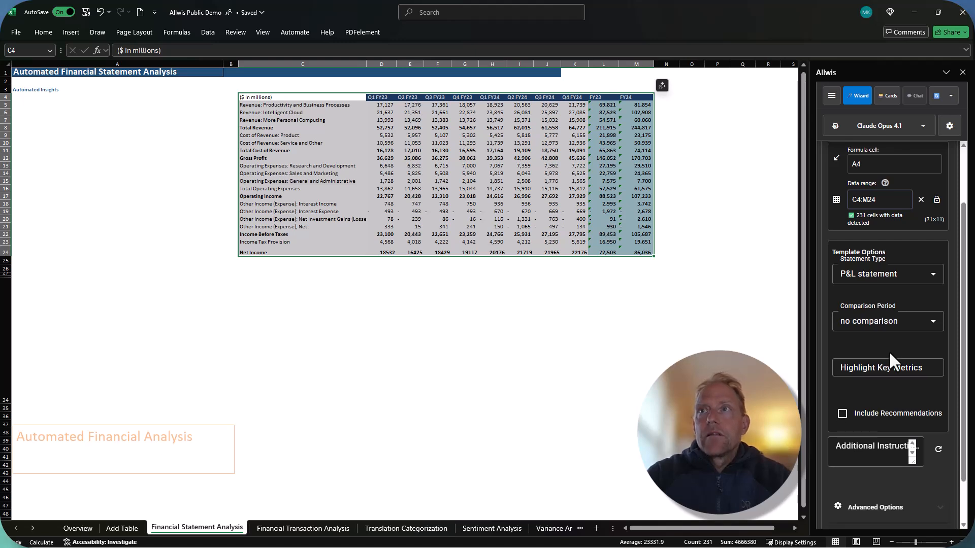
pyautogui.scroll(-1, 889, 350)
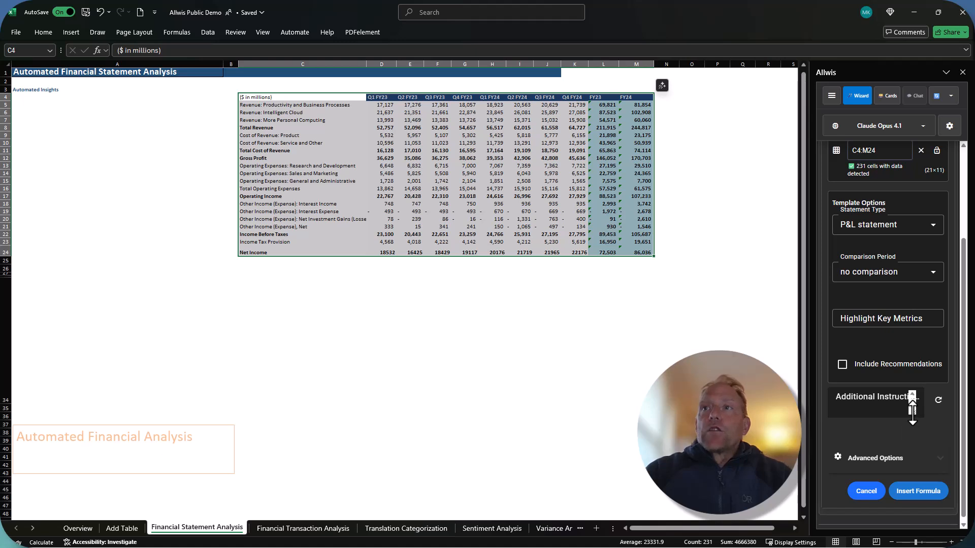
pyautogui.moveTo(913, 415); pyautogui.dragTo(913, 431)
pyautogui.click(860, 413)
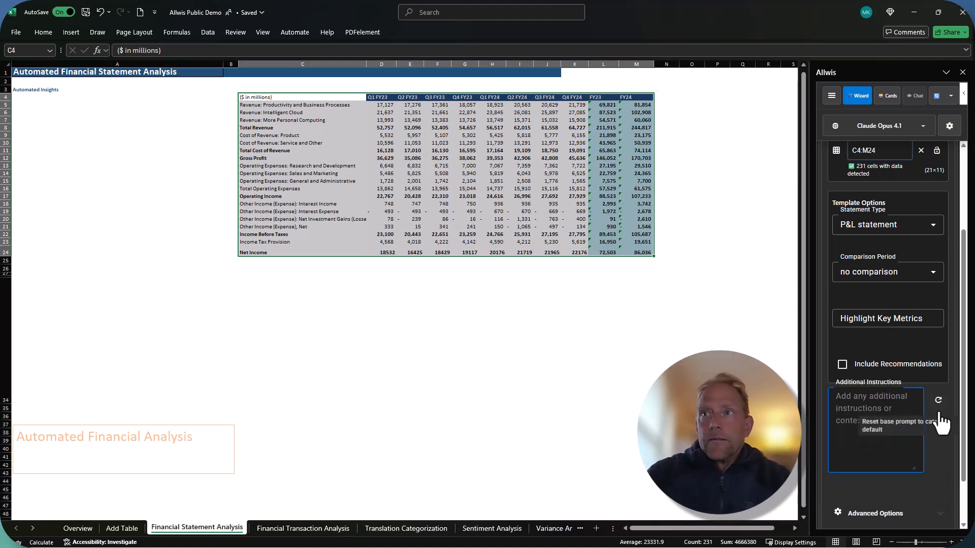
pyautogui.scroll(-1, 937, 444)
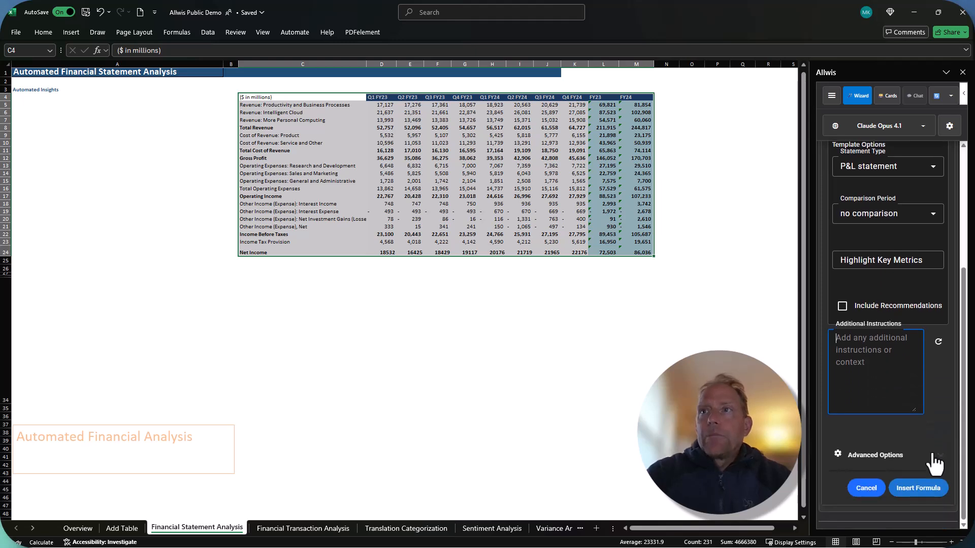
pyautogui.click(915, 485)
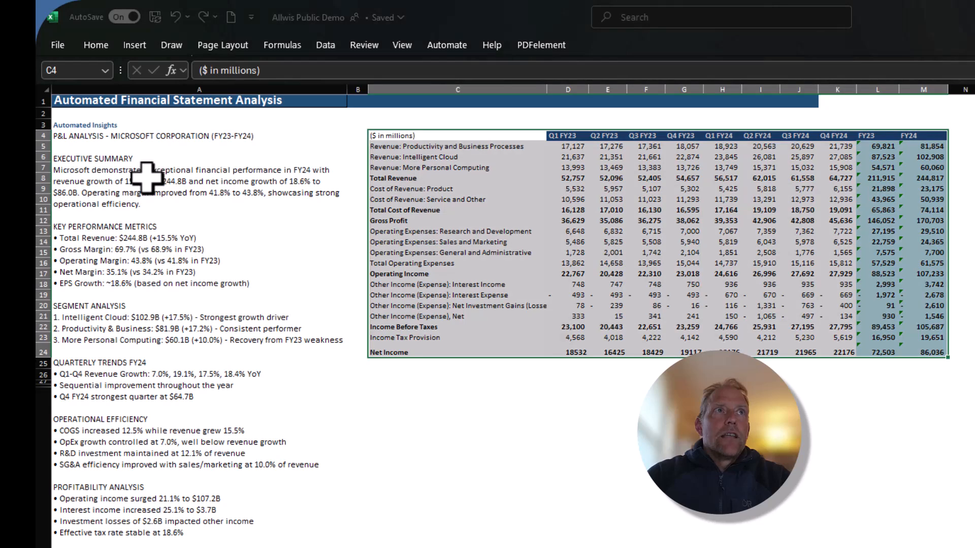
# With cell A4 selected, browse the OpenAI model group and switch the add-in's model to GPT 3.5 Turbo 1106
pyautogui.click(150, 178)
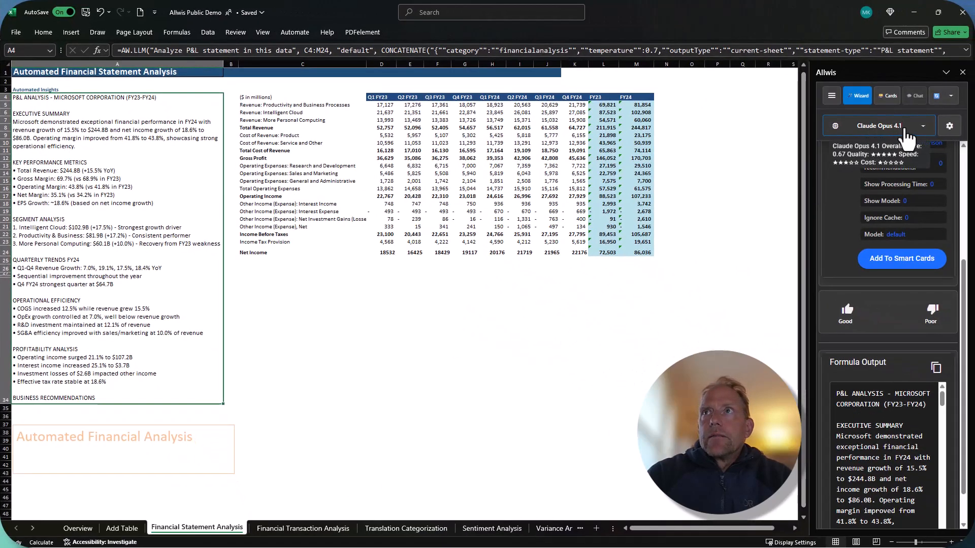
pyautogui.click(913, 132)
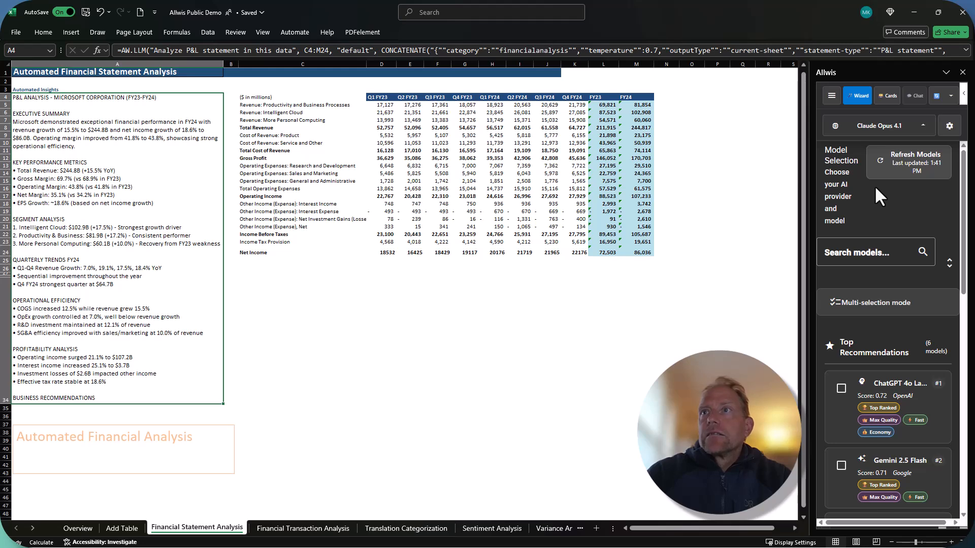
pyautogui.scroll(-3, 877, 200)
pyautogui.scroll(-5, 889, 231)
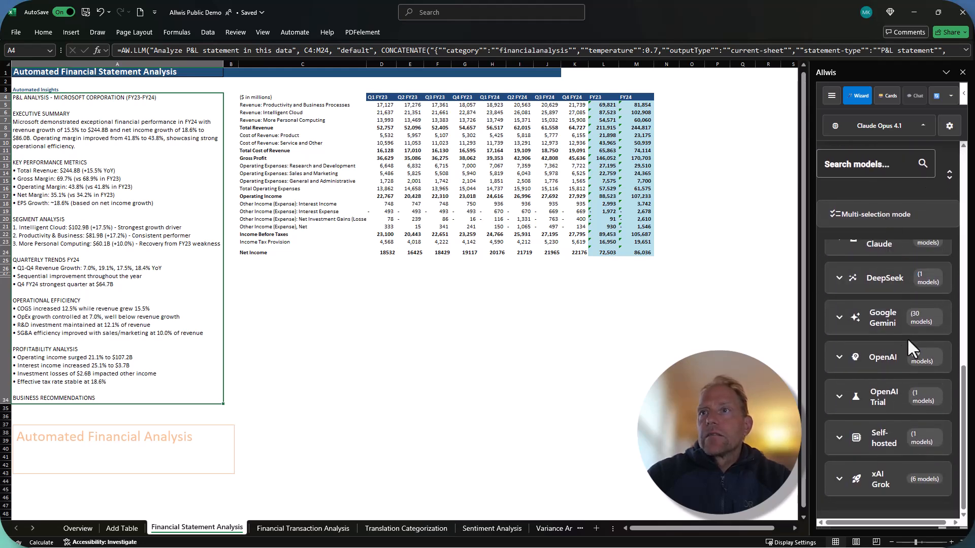
pyautogui.click(869, 371)
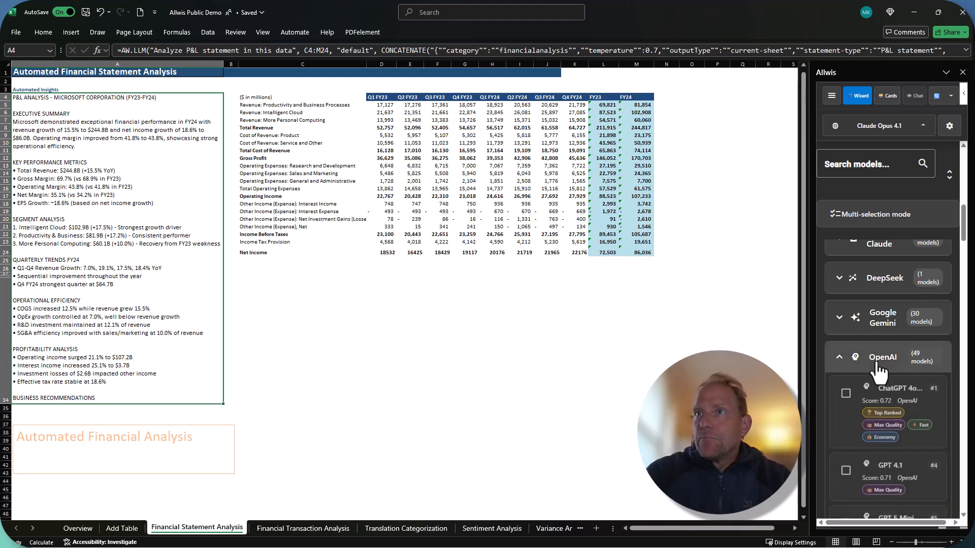
pyautogui.scroll(-2, 882, 342)
pyautogui.scroll(-5, 938, 381)
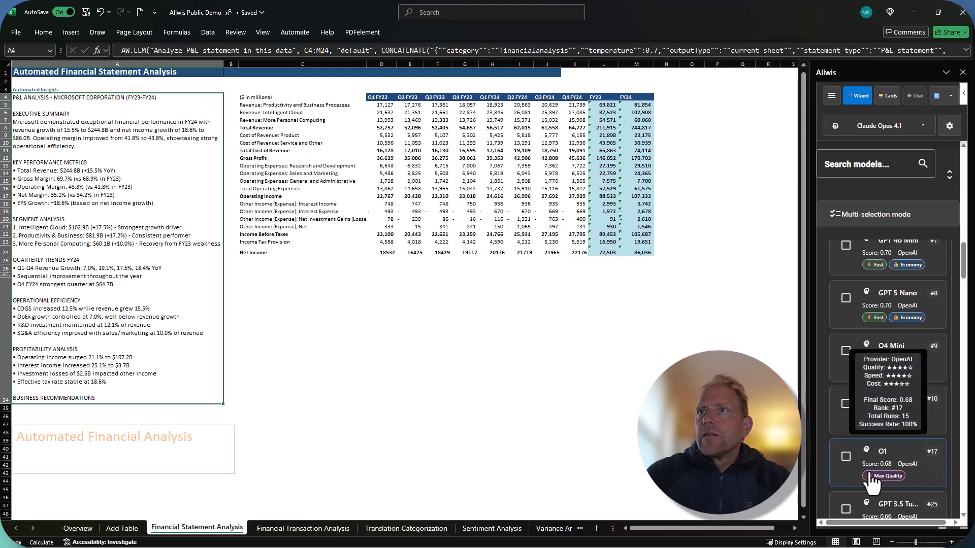
pyautogui.scroll(-3, 928, 463)
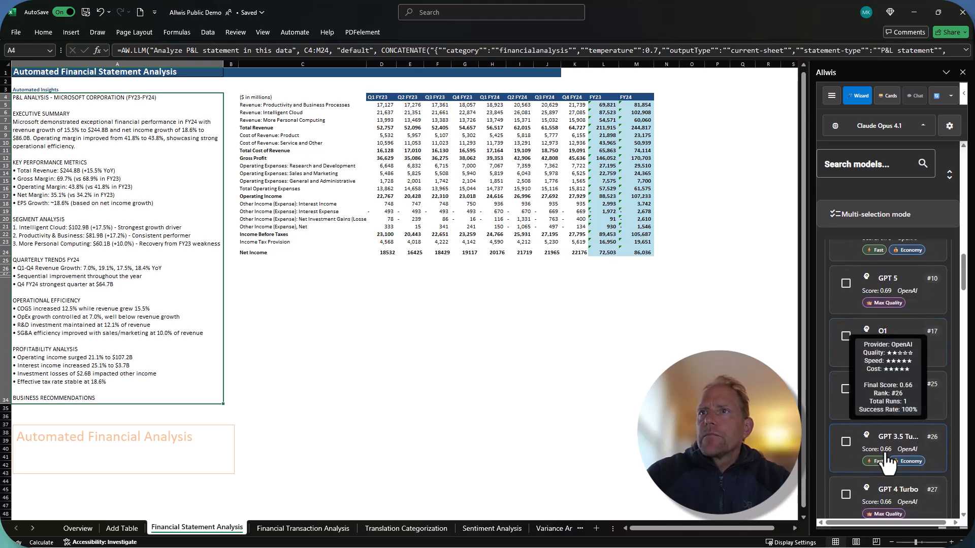
pyautogui.click(849, 460)
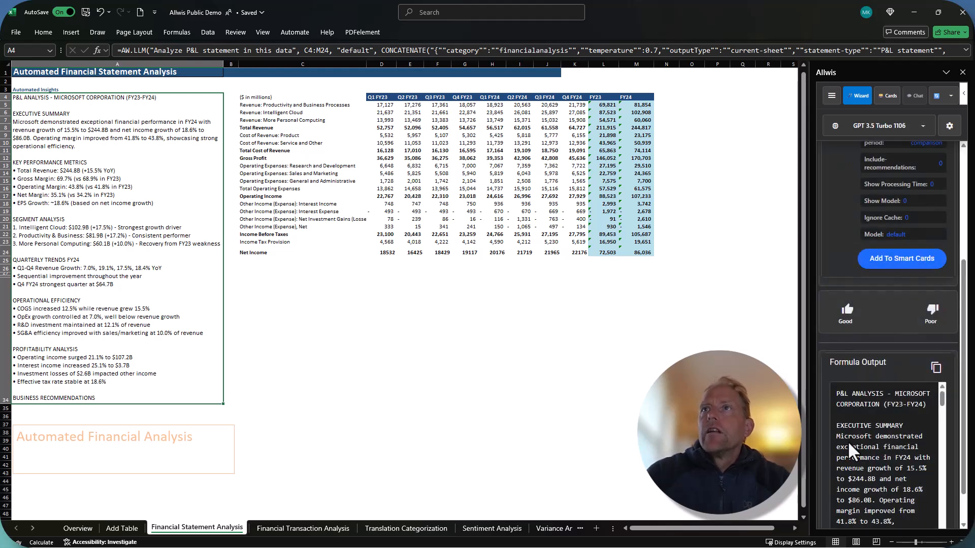
# Edit the LLM formula in A4 to show processing time in its advanced options, and update the formula
pyautogui.scroll(-1, 881, 326)
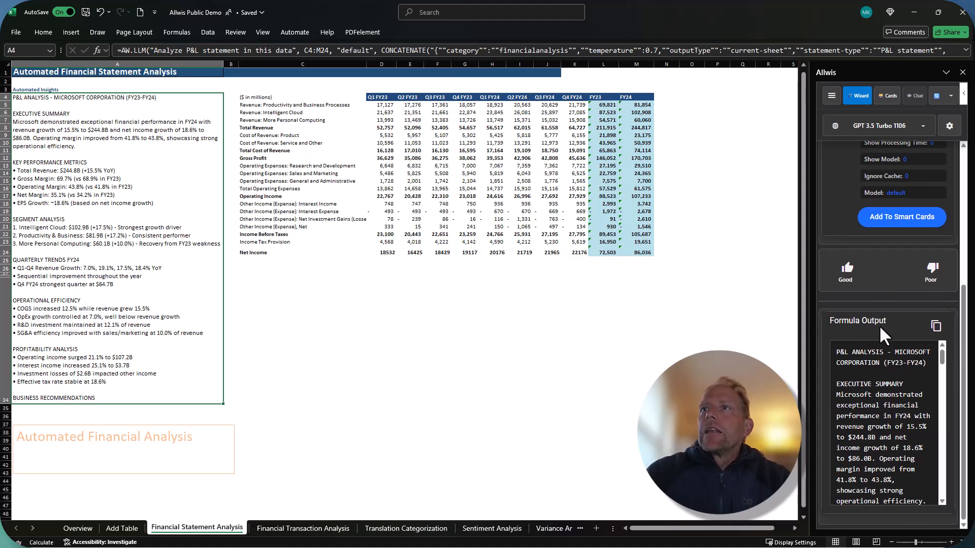
pyautogui.scroll(4, 879, 325)
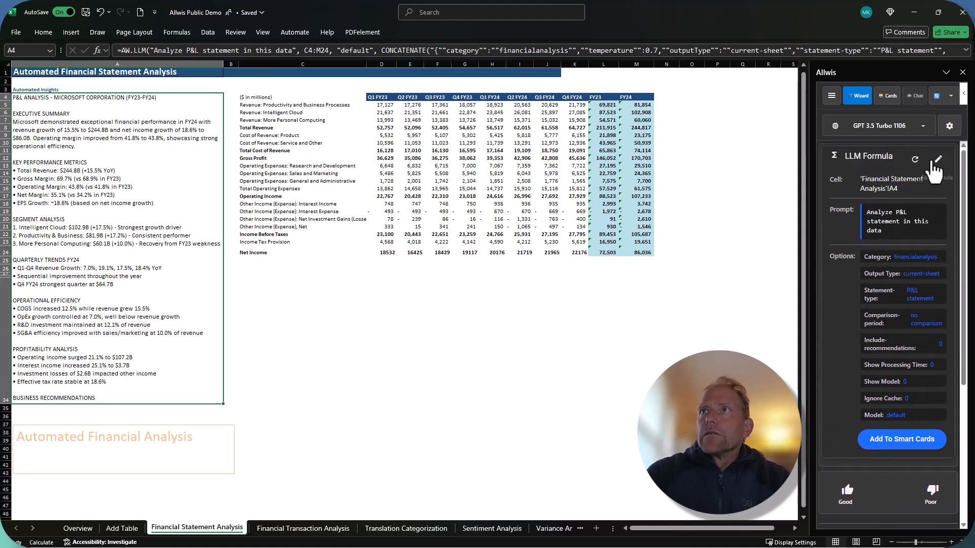
pyautogui.click(938, 159)
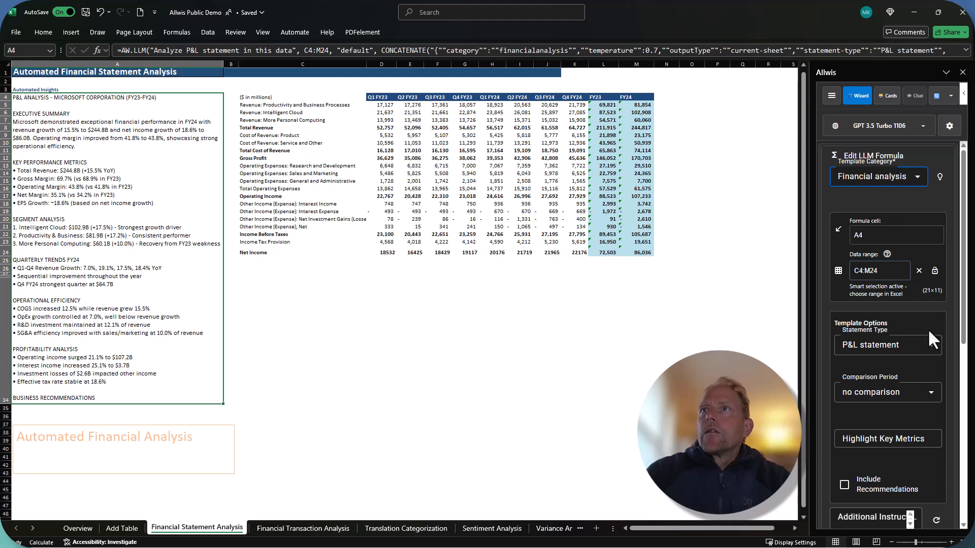
pyautogui.scroll(-6, 930, 352)
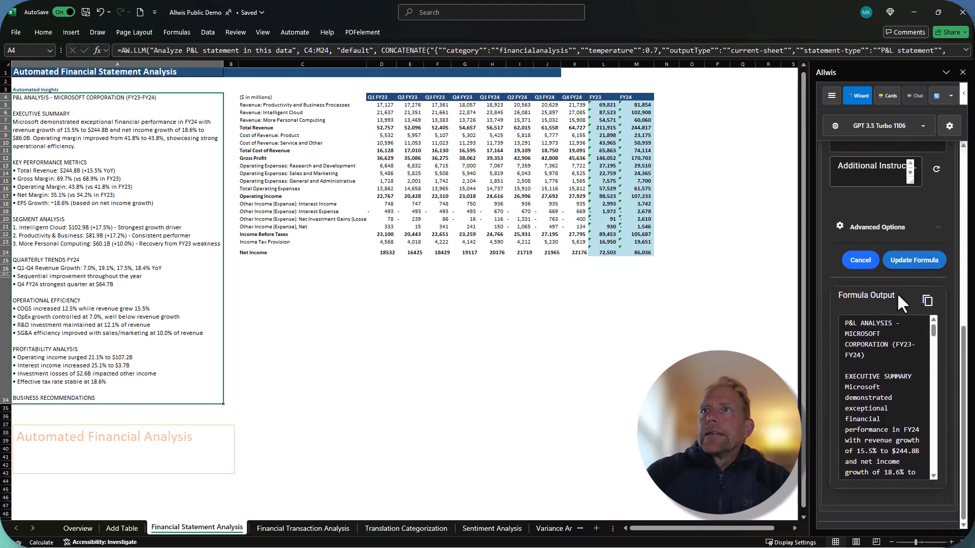
pyautogui.click(884, 228)
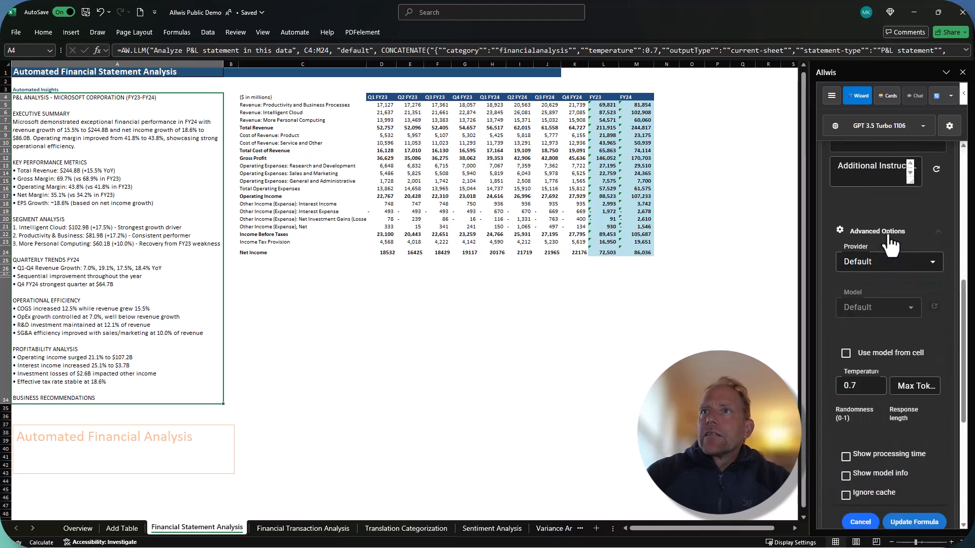
pyautogui.click(882, 458)
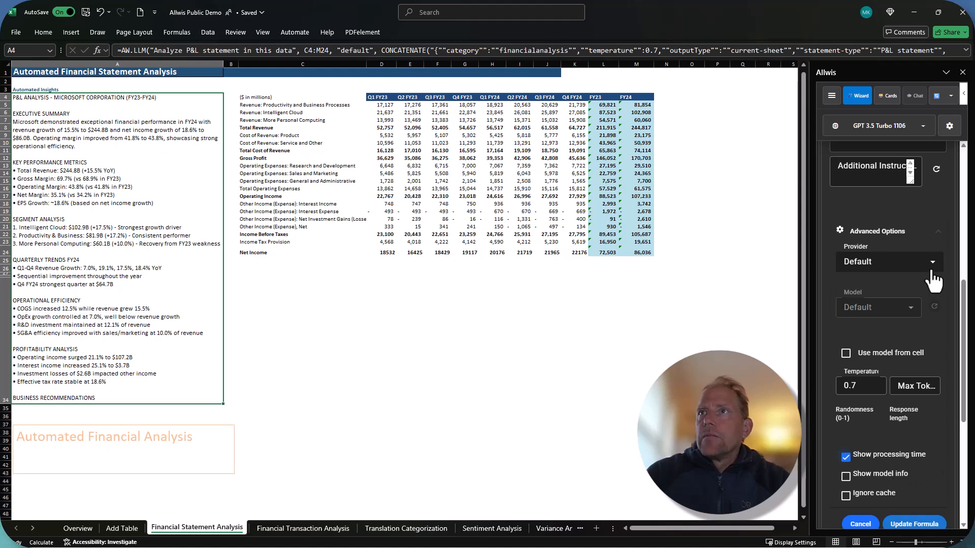
pyautogui.click(914, 524)
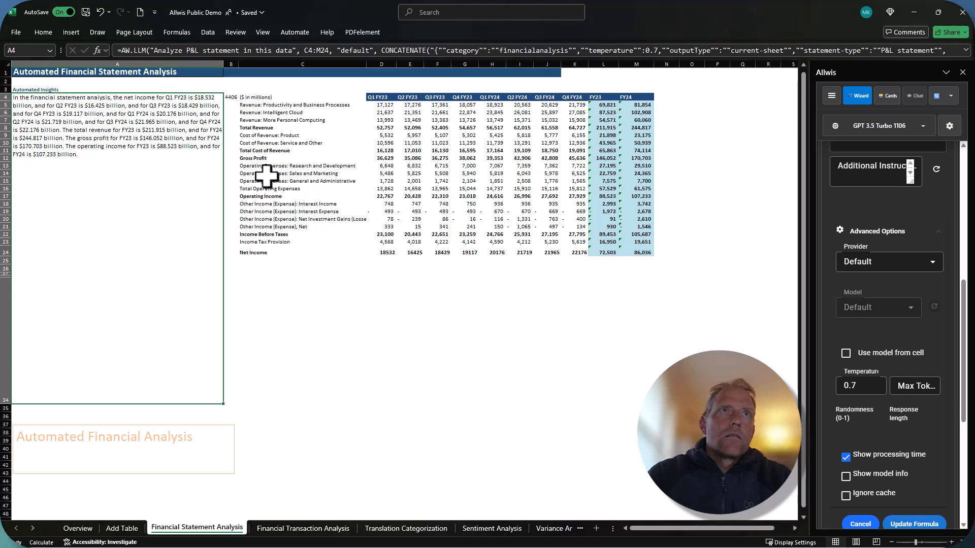
# Examine the processing time in cell B4 next to the regenerated analysis
pyautogui.click(232, 111)
pyautogui.click(232, 98)
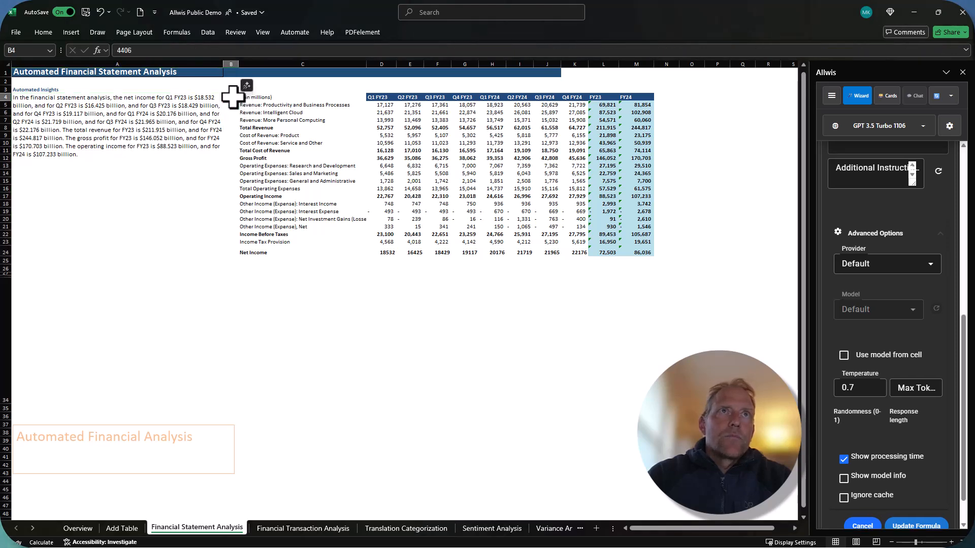
pyautogui.scroll(-1, 214, 94)
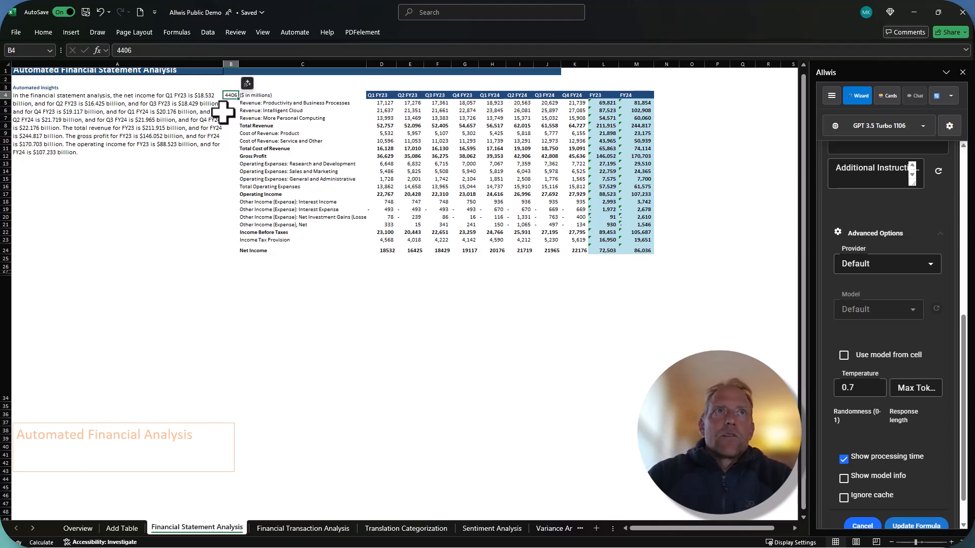
# Return to A4's formula settings and view the available template categories, keeping Financial analysis
pyautogui.click(130, 117)
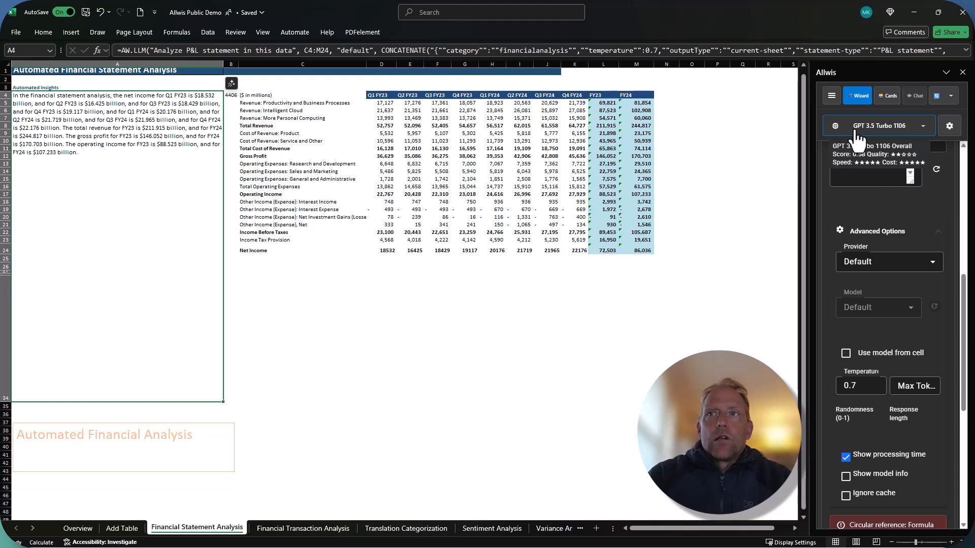
pyautogui.scroll(7, 861, 208)
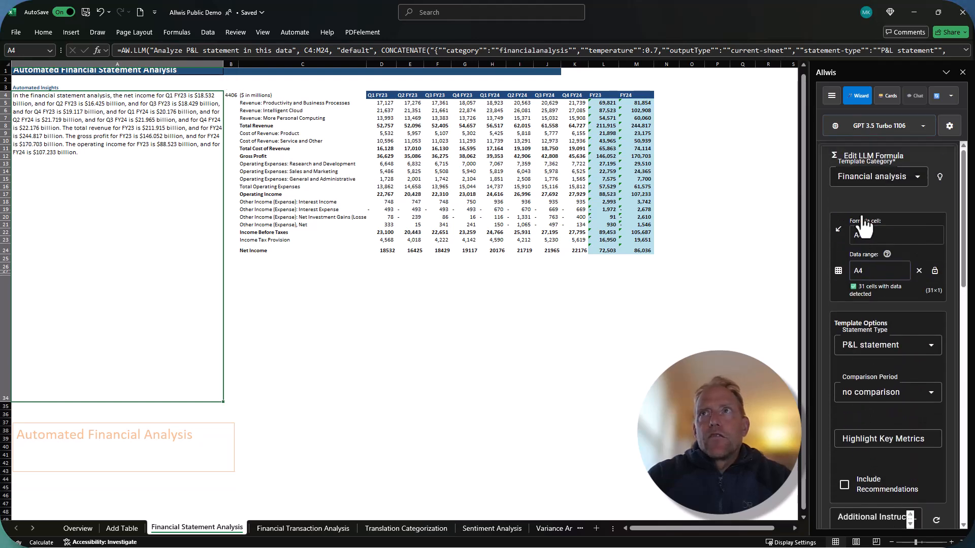
pyautogui.click(894, 183)
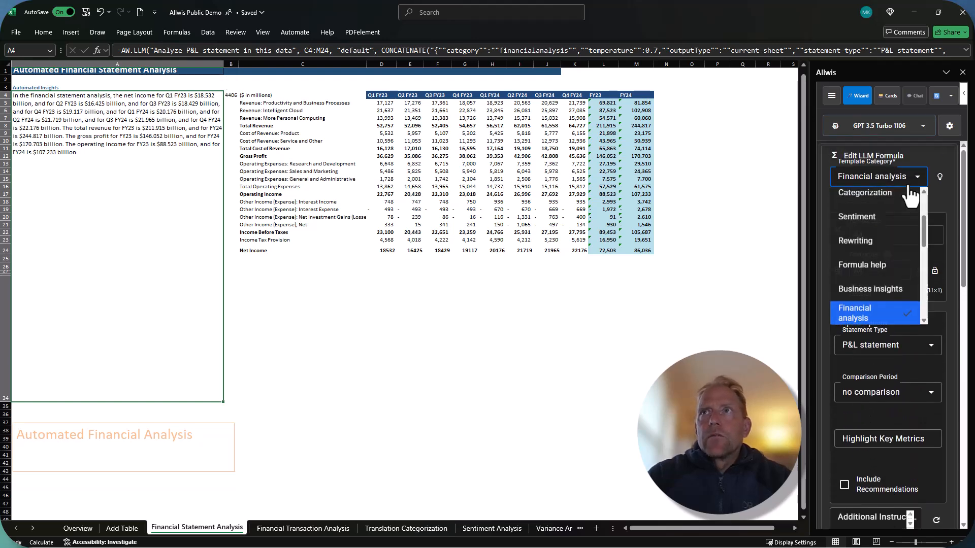
pyautogui.click(945, 200)
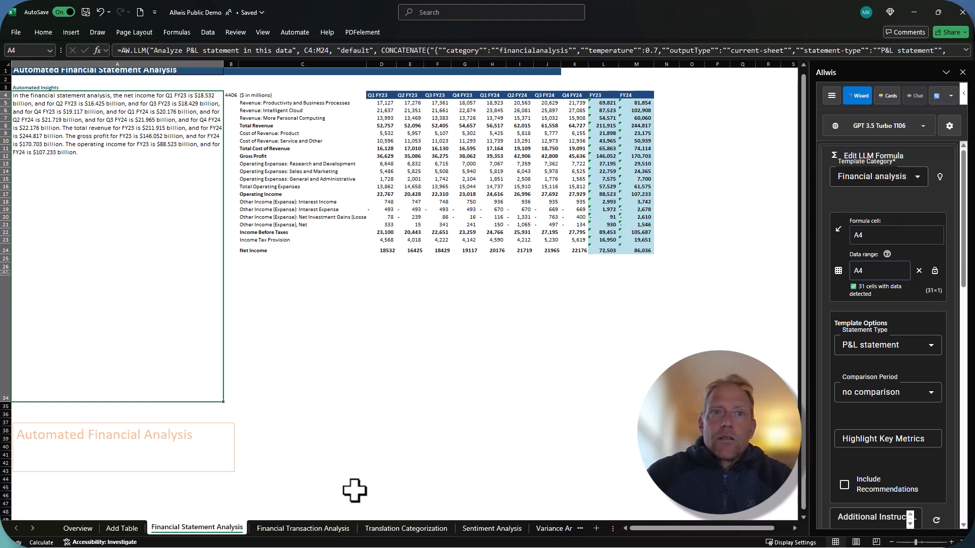
# On the Translation Categorization sheet, shorten G4's formula to =AW.LLM("Translate to Chinese",D4,"") and inspect the statement classification in H4
pyautogui.click(406, 528)
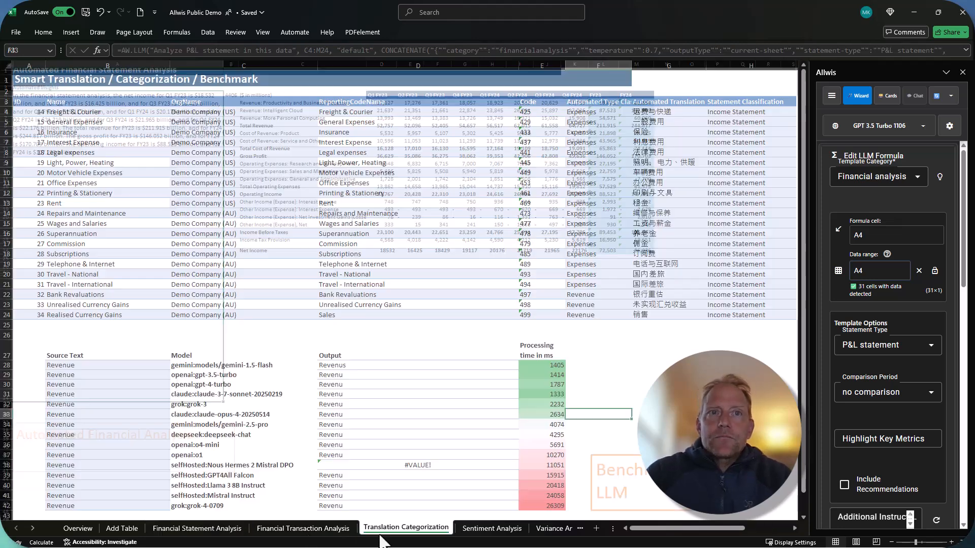
pyautogui.click(603, 333)
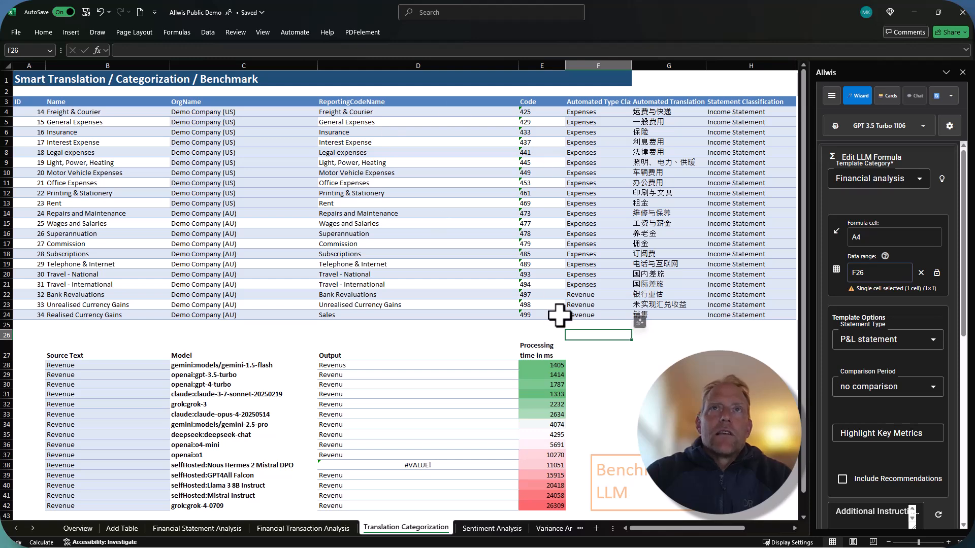
pyautogui.click(635, 113)
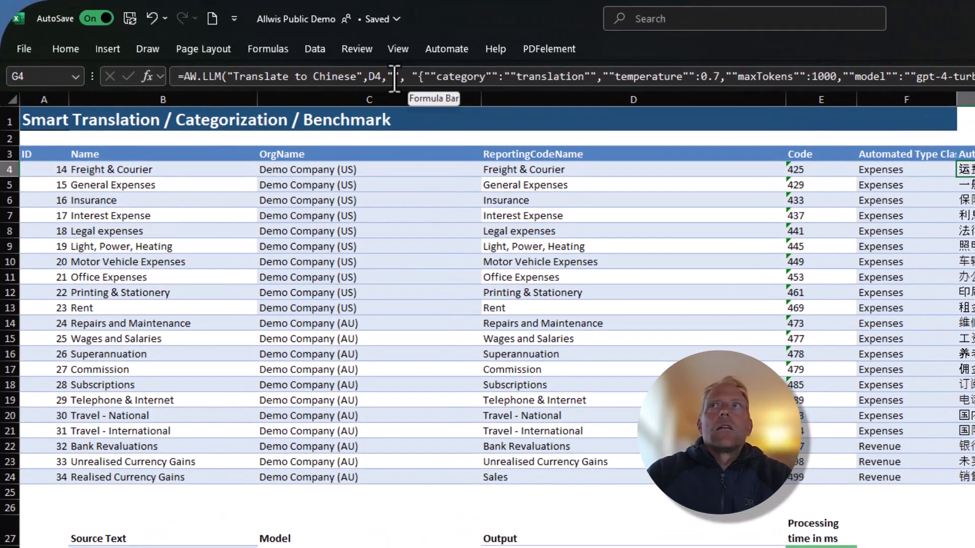
pyautogui.tripleClick(408, 76)
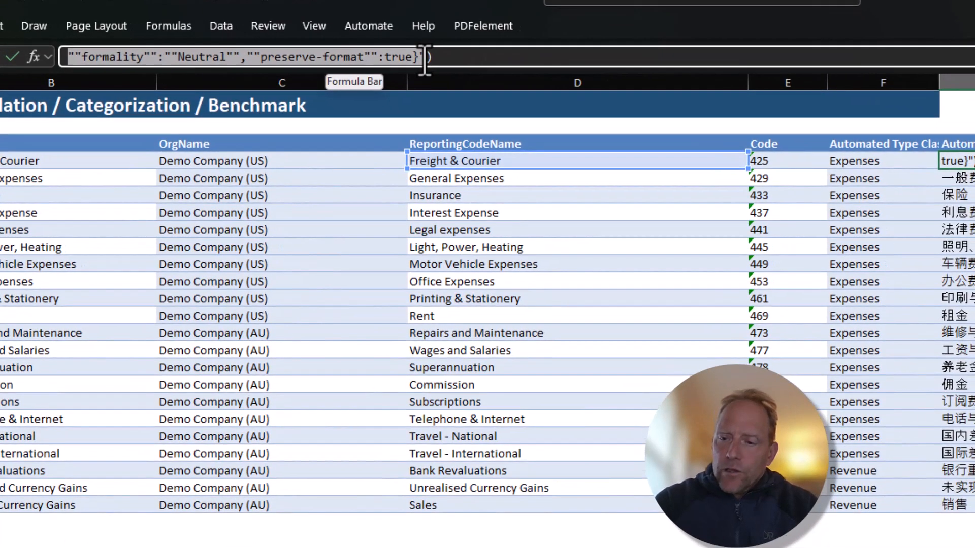
pyautogui.press('BackSpace')
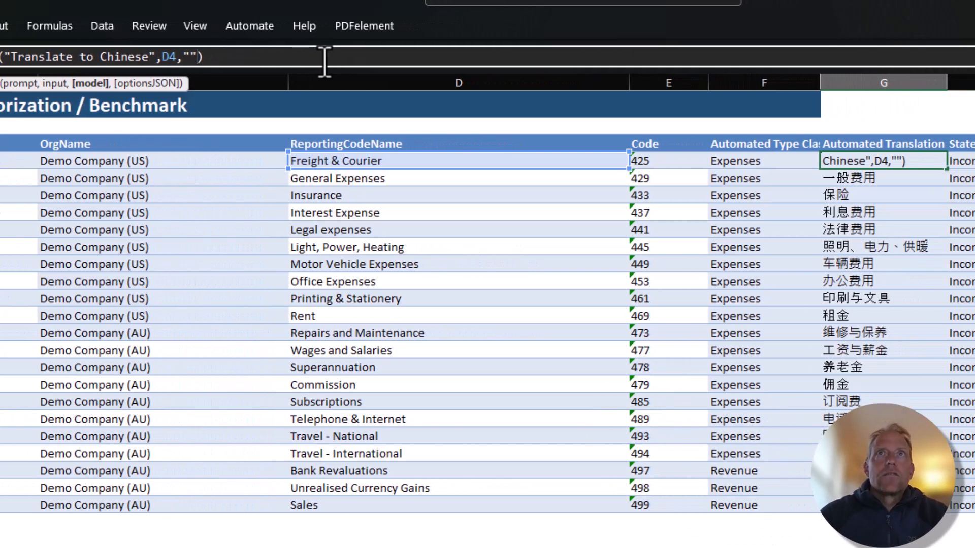
pyautogui.press('Return')
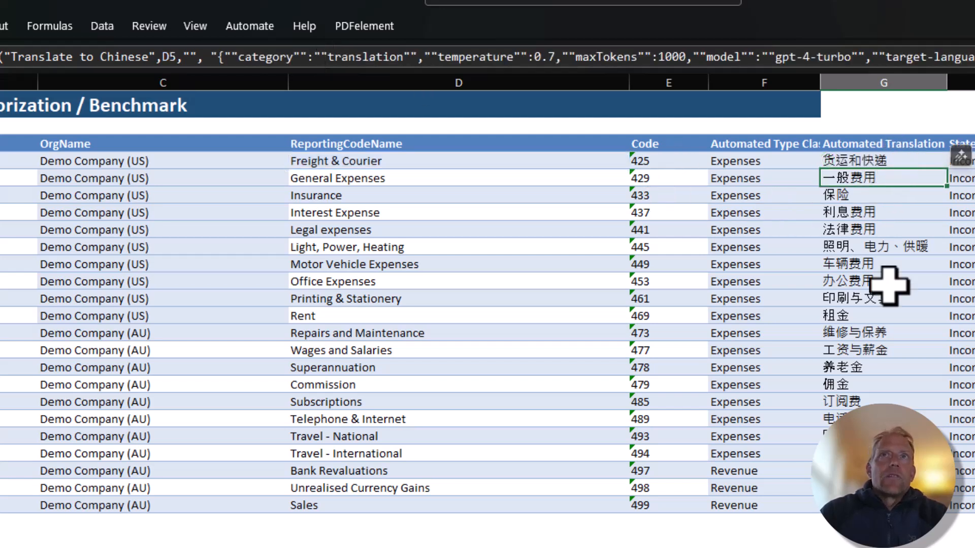
pyautogui.click(871, 163)
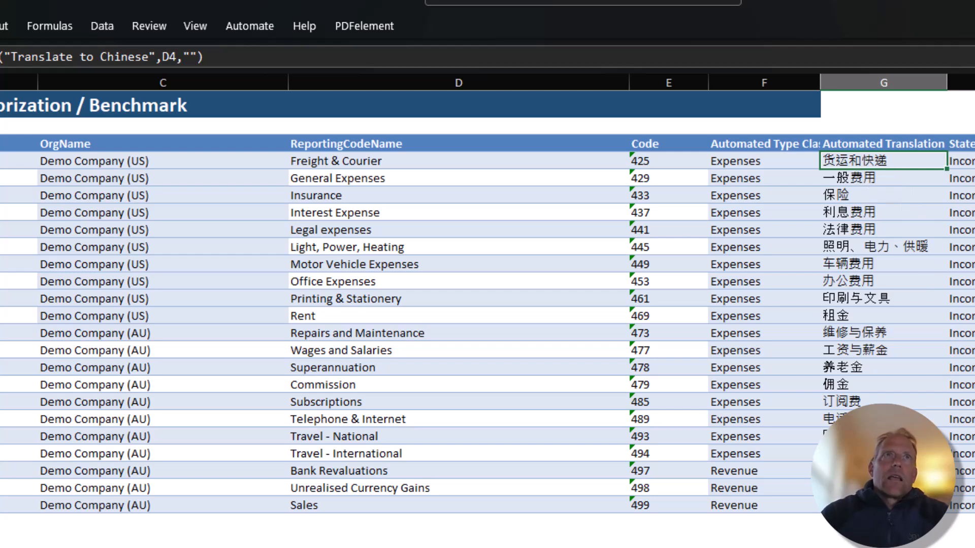
pyautogui.click(965, 161)
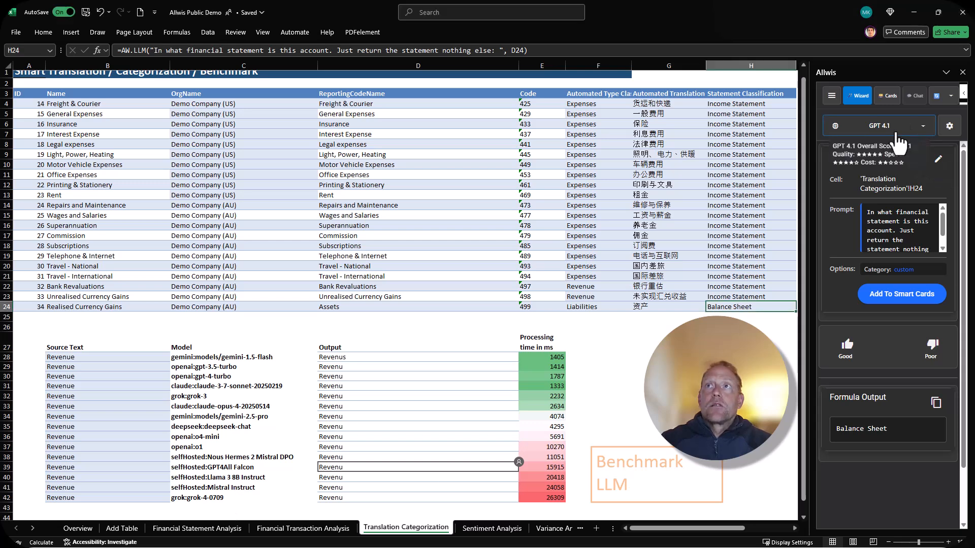
# Open the model selection and examine the multi-selection option and the top recommended models
pyautogui.click(897, 139)
pyautogui.scroll(3, 884, 193)
pyautogui.click(871, 303)
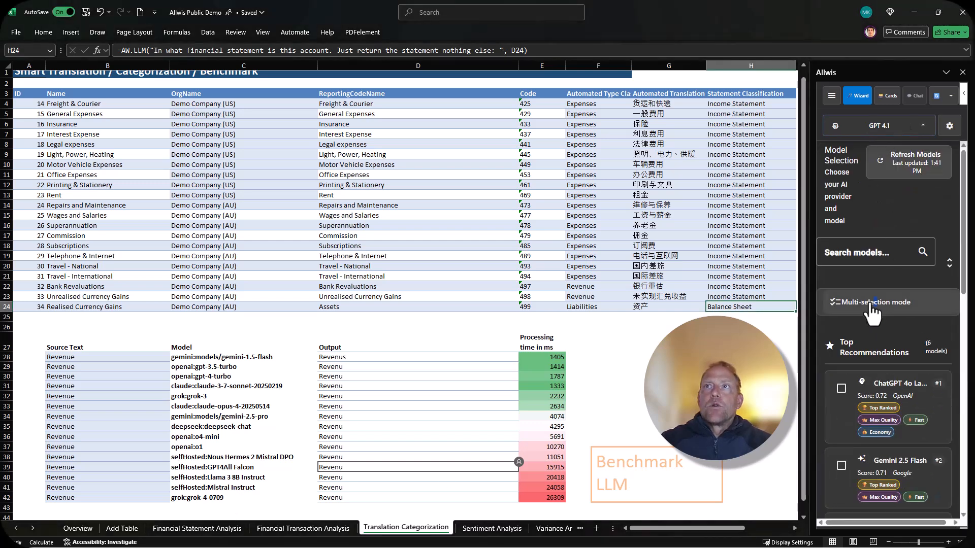
pyautogui.scroll(-3, 868, 328)
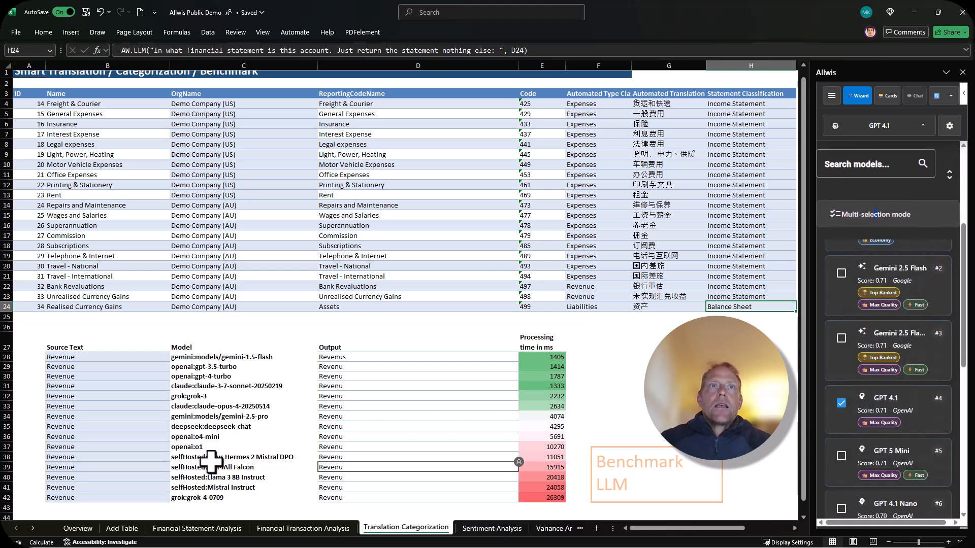
# Inspect the French translation formula in D28 and trace its source text and model references, leaving the formula as it is
pyautogui.click(365, 359)
pyautogui.rightClick(365, 359)
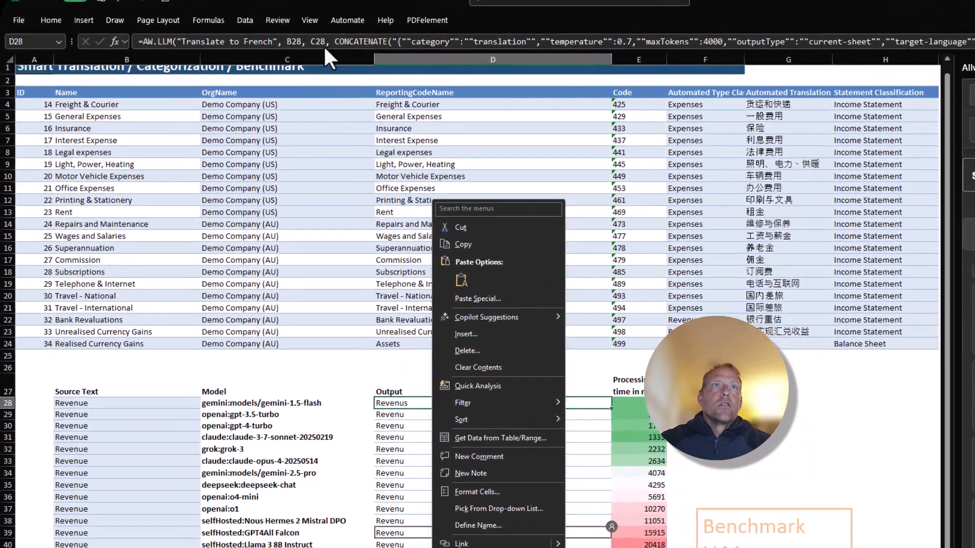
pyautogui.press('Escape')
pyautogui.click(390, 29)
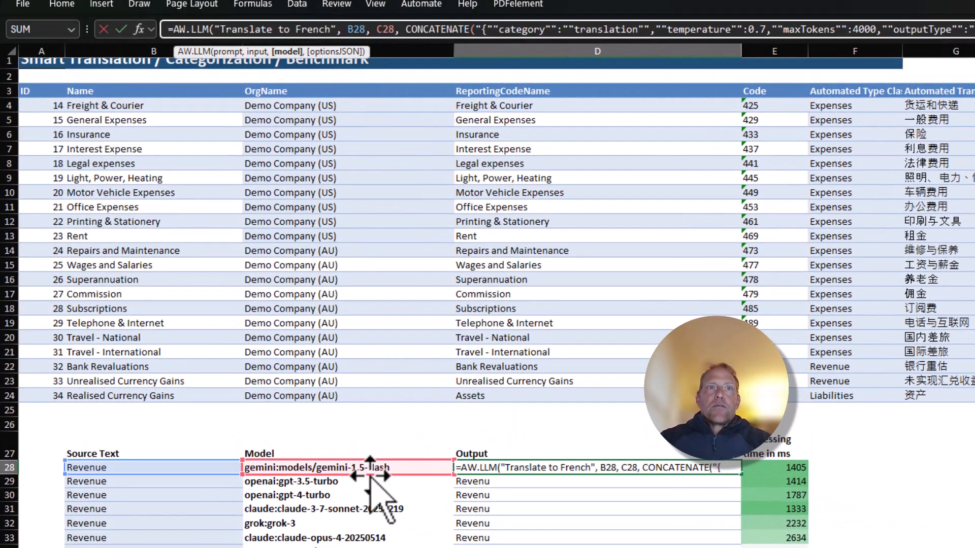
pyautogui.press('Escape')
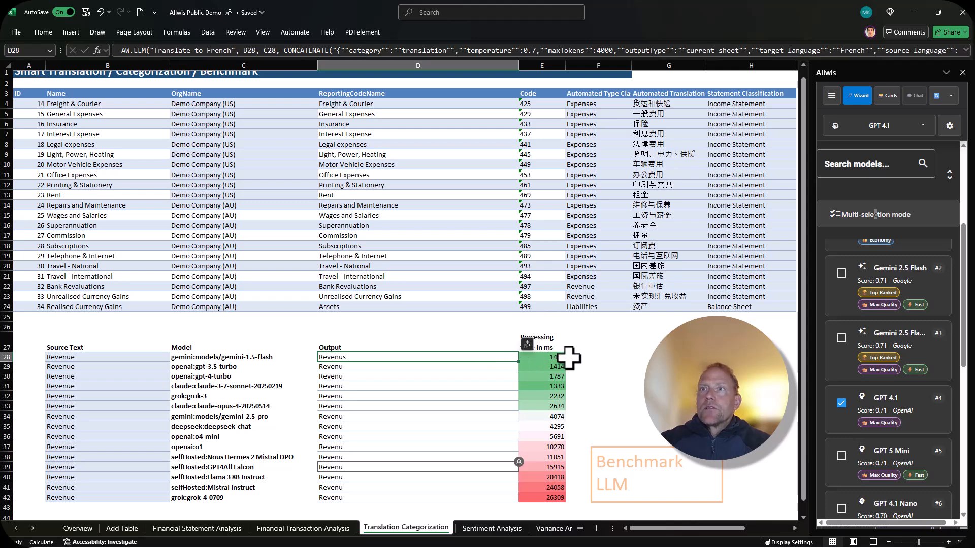
# Open the settings of D28's translation formula and examine its advanced options, including the model-from-cell reference, processing time and cache settings
pyautogui.click(861, 118)
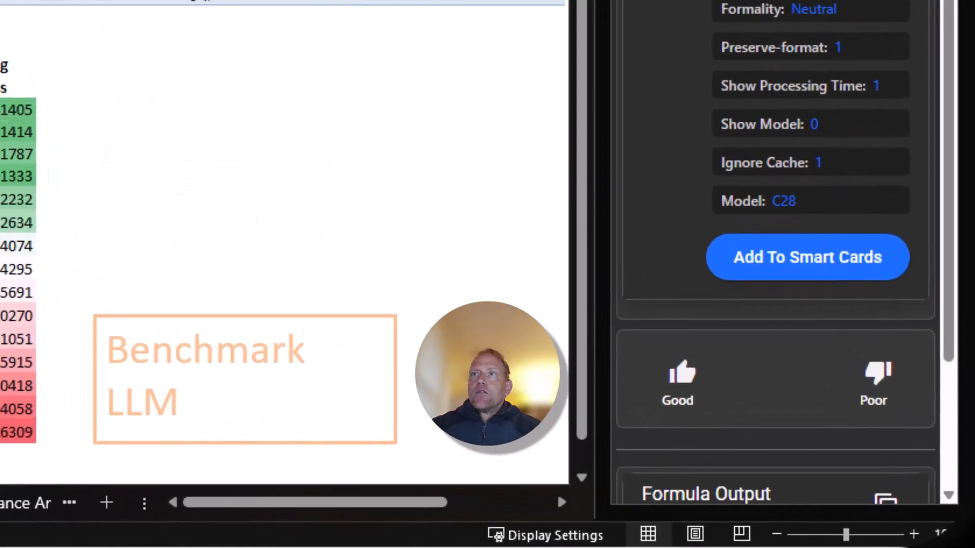
pyautogui.click(773, 1)
pyautogui.scroll(-4, 775, 2)
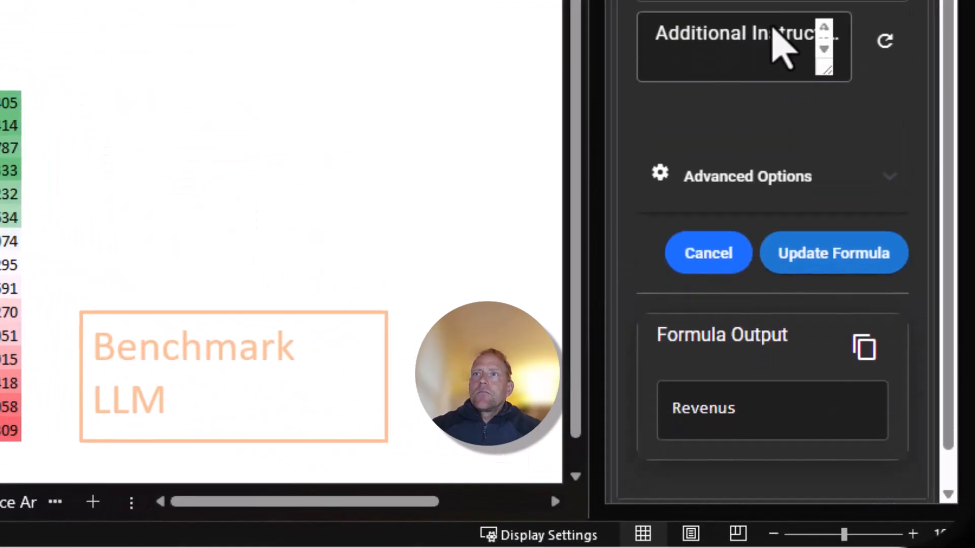
pyautogui.scroll(-2, 782, 45)
pyautogui.click(881, 140)
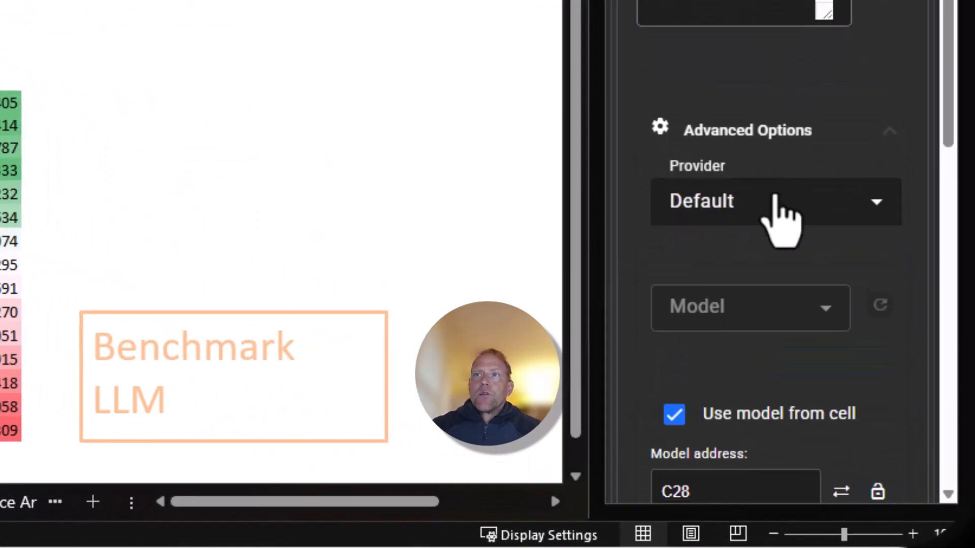
pyautogui.scroll(-6, 774, 203)
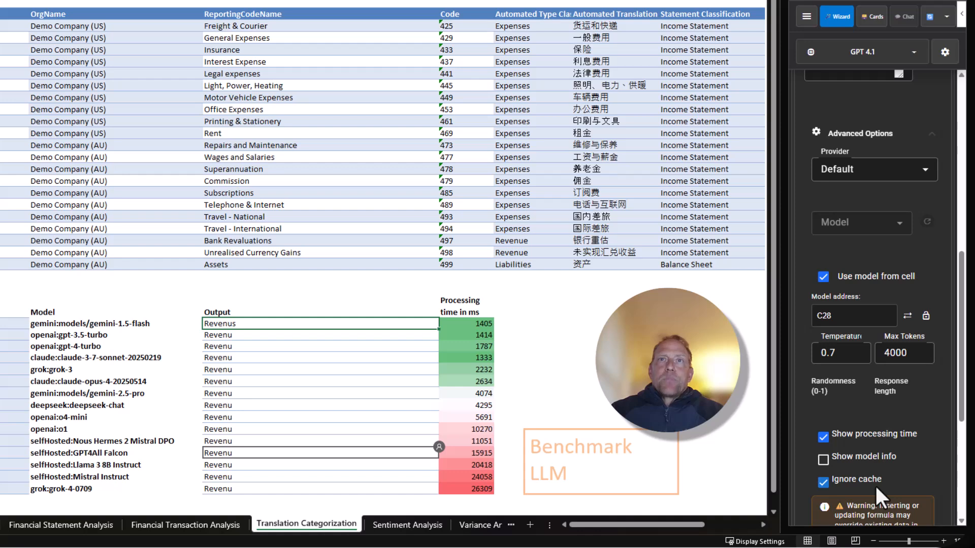
pyautogui.scroll(1, 858, 468)
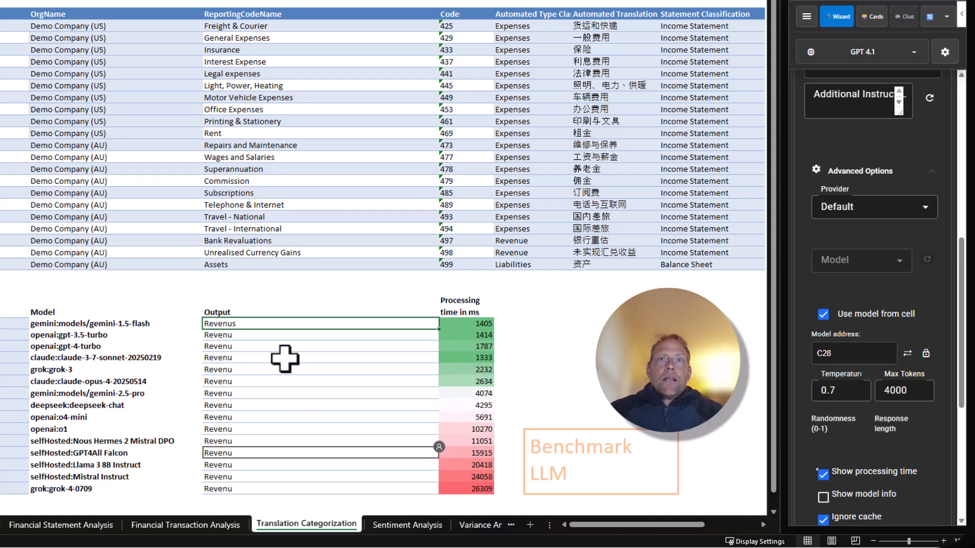
# Start an AW.LLM formula in E43, below the processing times, with the prompt "give me the model with lowest processing time"
pyautogui.scroll(-1, 305, 432)
pyautogui.click(459, 451)
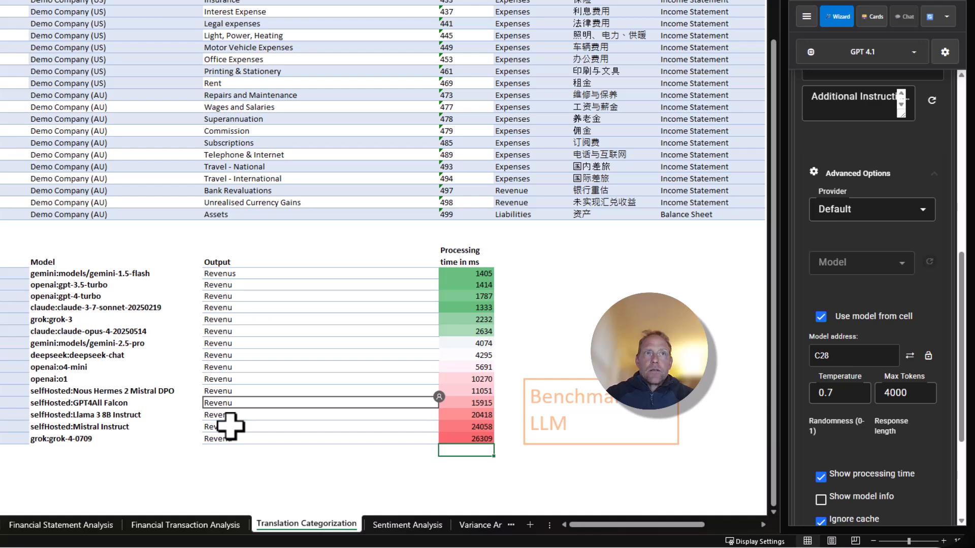
pyautogui.scroll(-1, 138, 356)
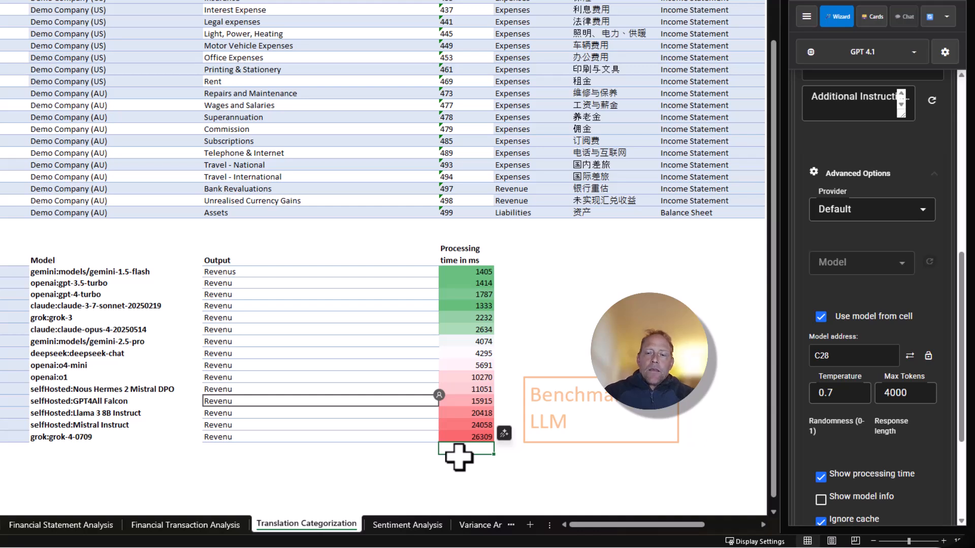
pyautogui.write('=a')
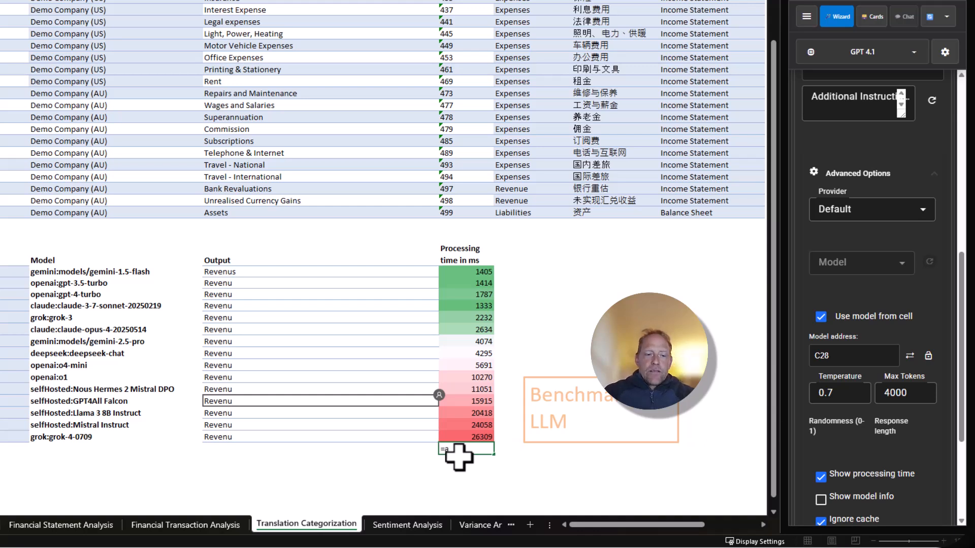
pyautogui.write('w')
pyautogui.press('Tab')
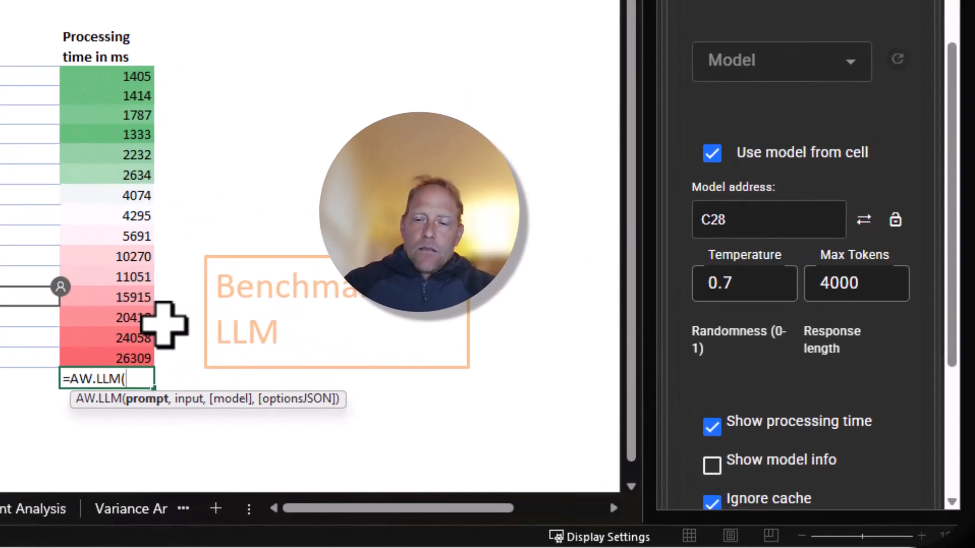
pyautogui.write('"give me the ')
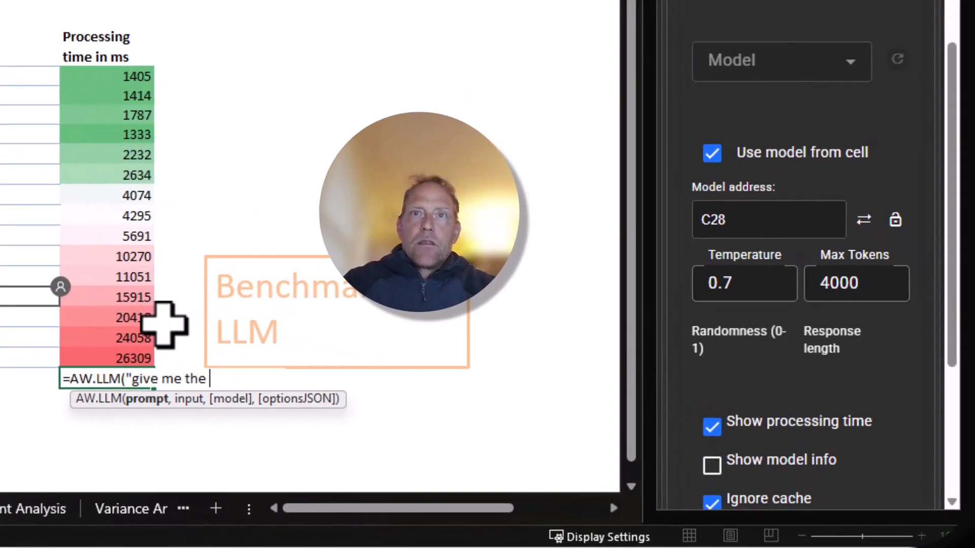
pyautogui.write('model')
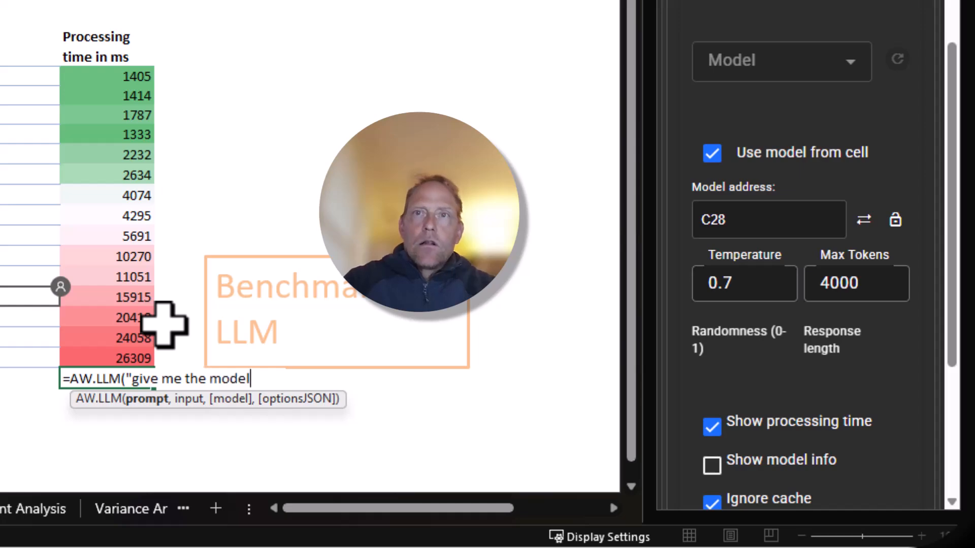
pyautogui.write(' with lo')
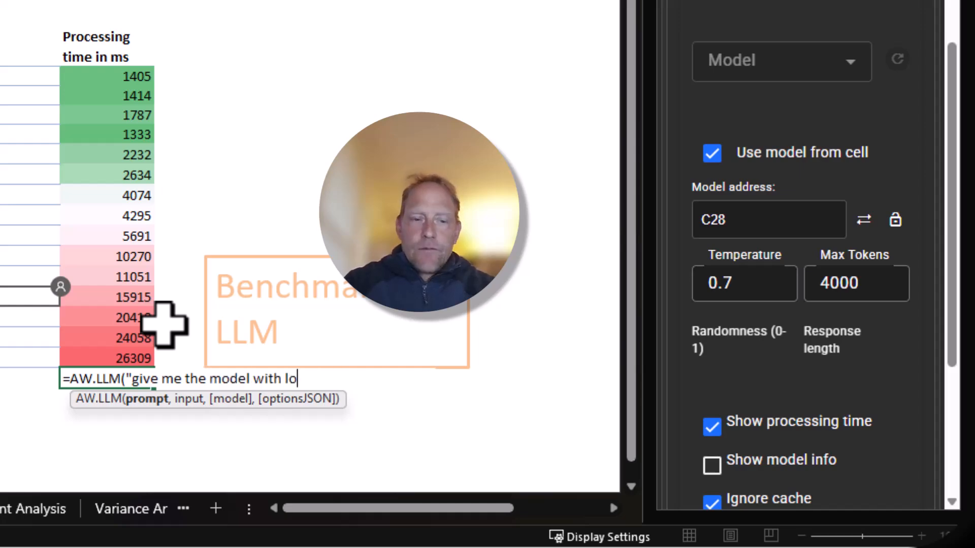
pyautogui.write('west pr')
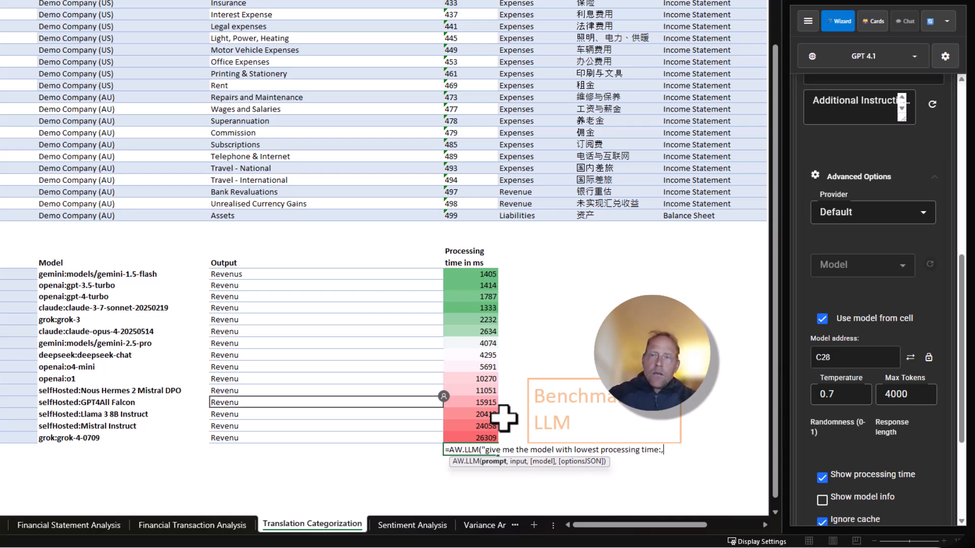
pyautogui.write('ocessing time:,')
pyautogui.scroll(1, 728, 413)
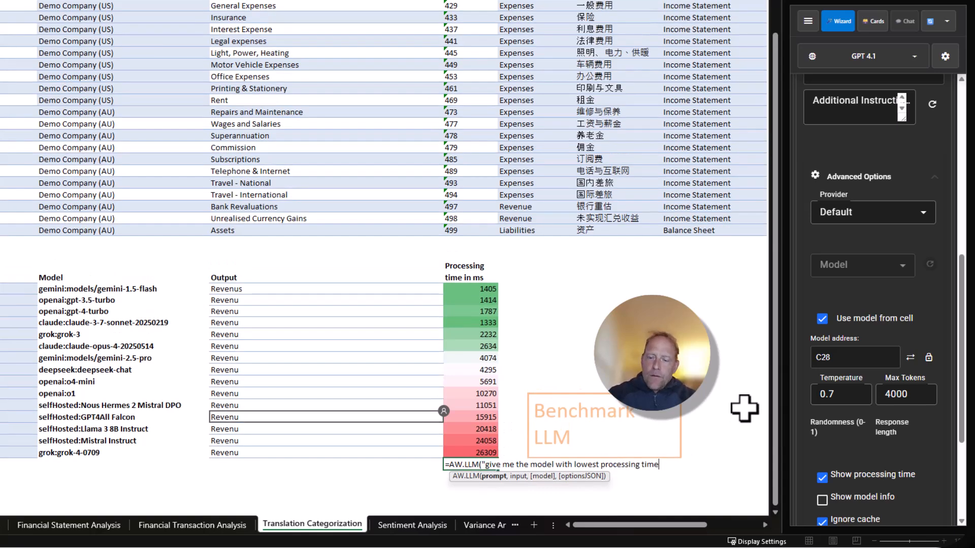
pyautogui.write(',')
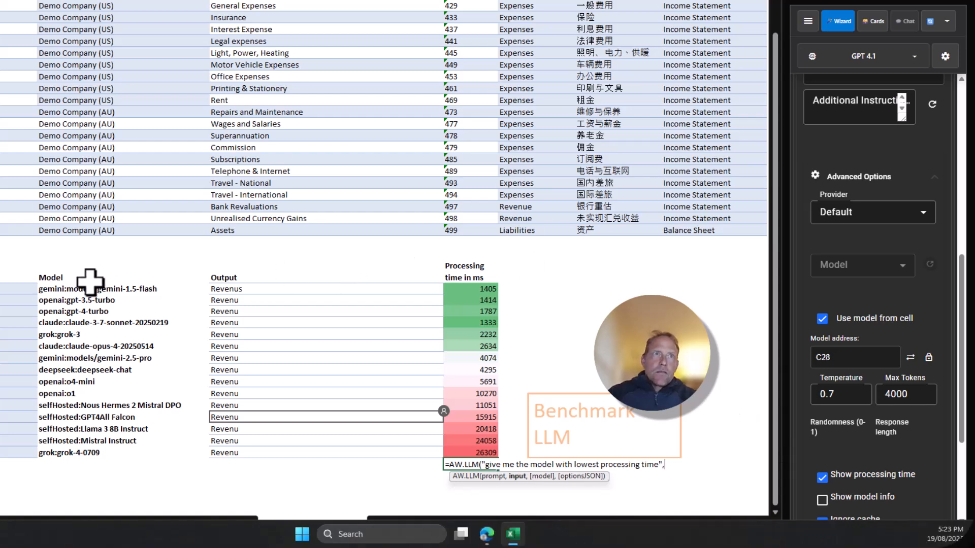
# Complete E43's formula with the benchmark range C27:E42 as input and an empty string "" as the model
pyautogui.moveTo(77, 281); pyautogui.dragTo(465, 451)
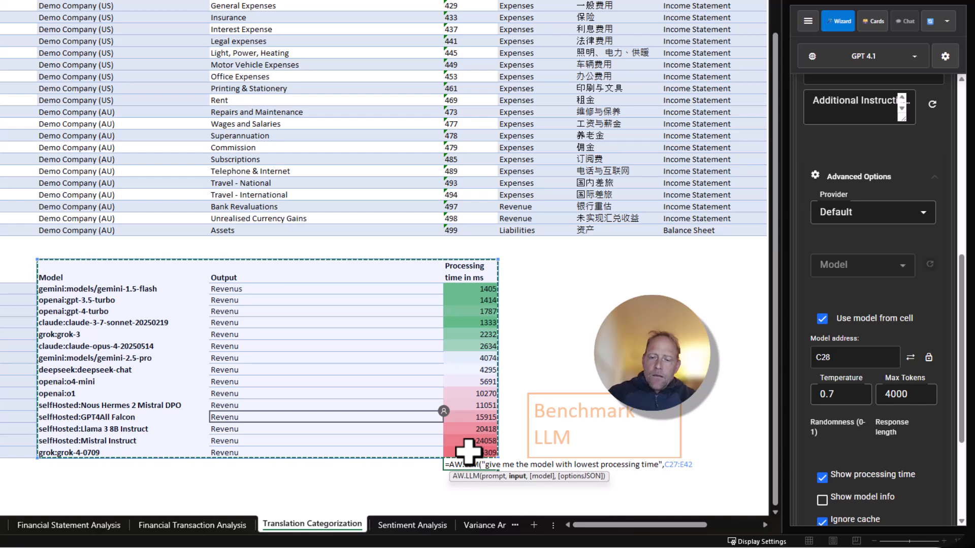
pyautogui.write(',')
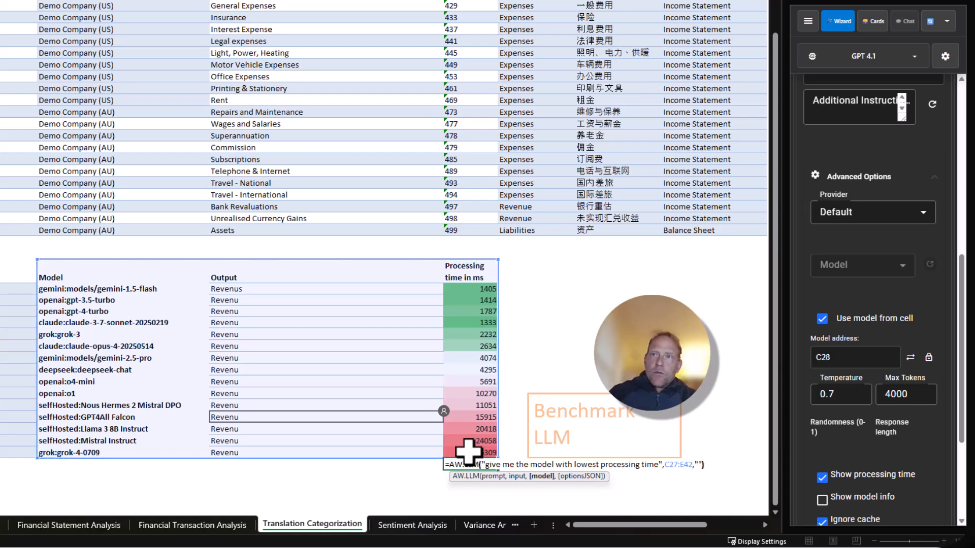
pyautogui.write('"")')
pyautogui.press('Return')
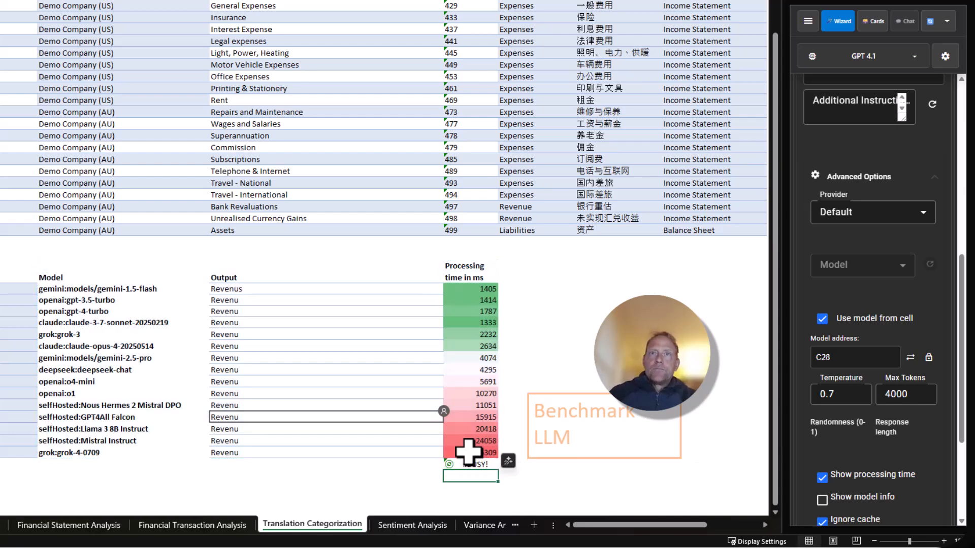
pyautogui.click(488, 463)
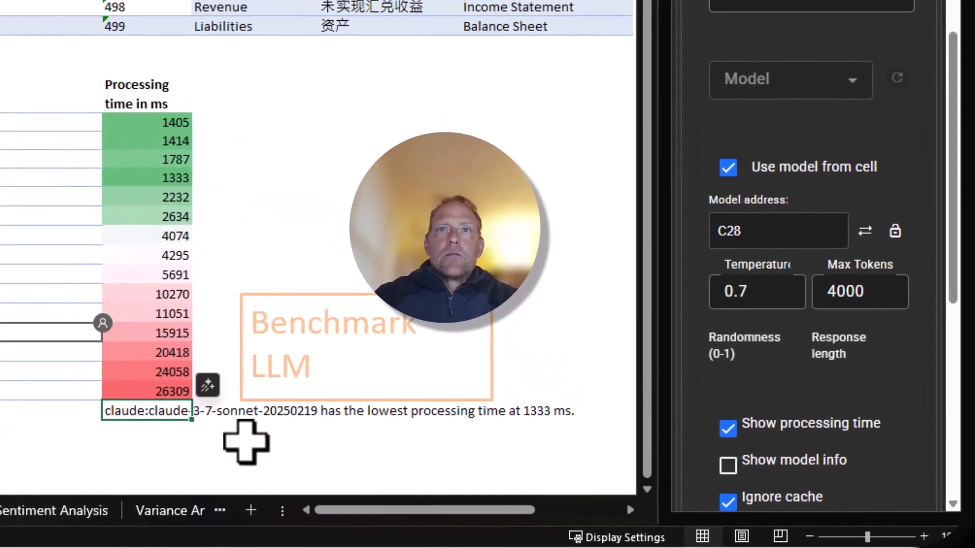
pyautogui.click(492, 481)
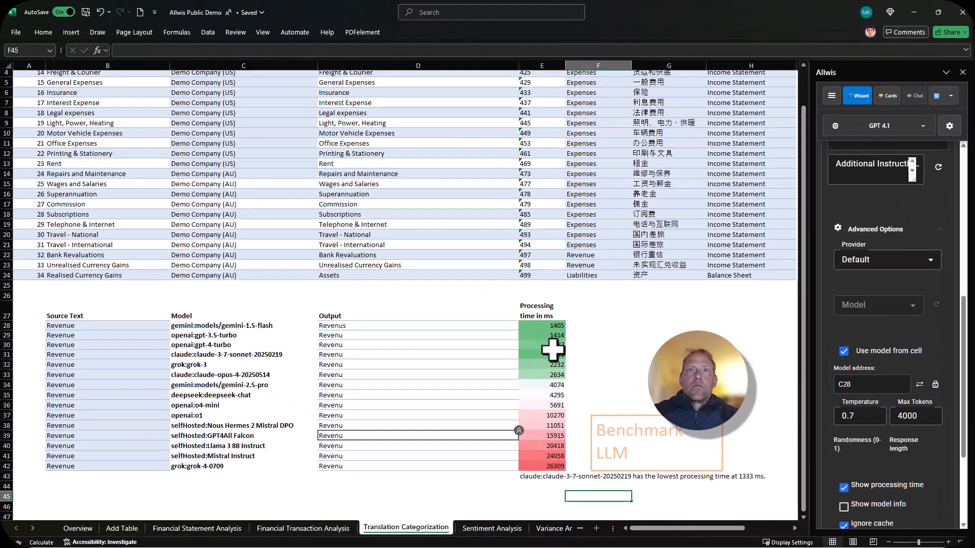
# Sort the benchmark table by processing time in ascending order and check the fastest model's row
pyautogui.click(553, 351)
pyautogui.click(47, 33)
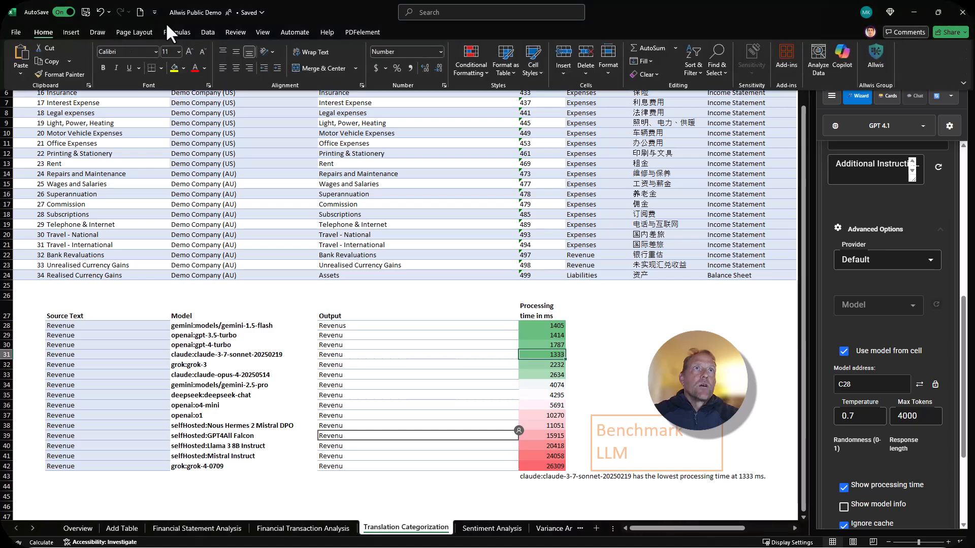
pyautogui.click(207, 33)
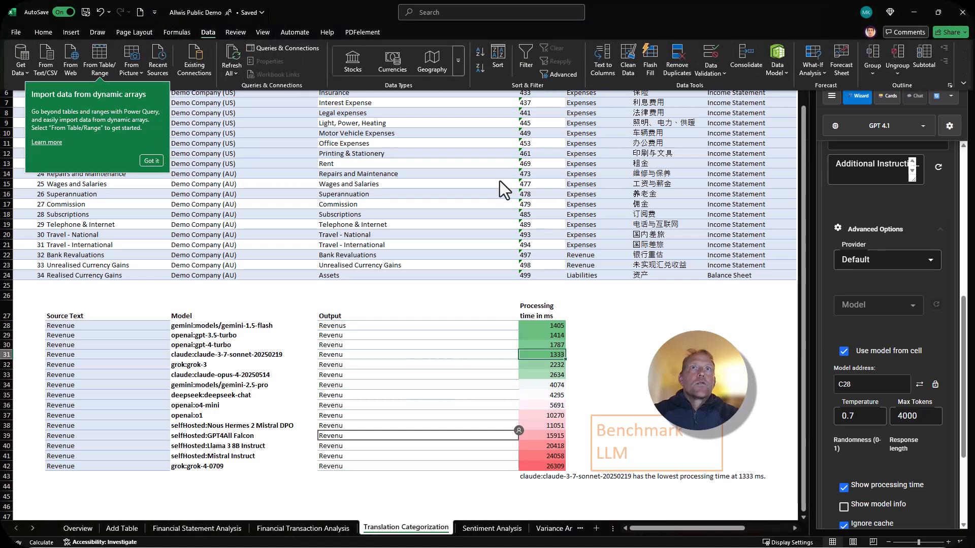
pyautogui.click(480, 49)
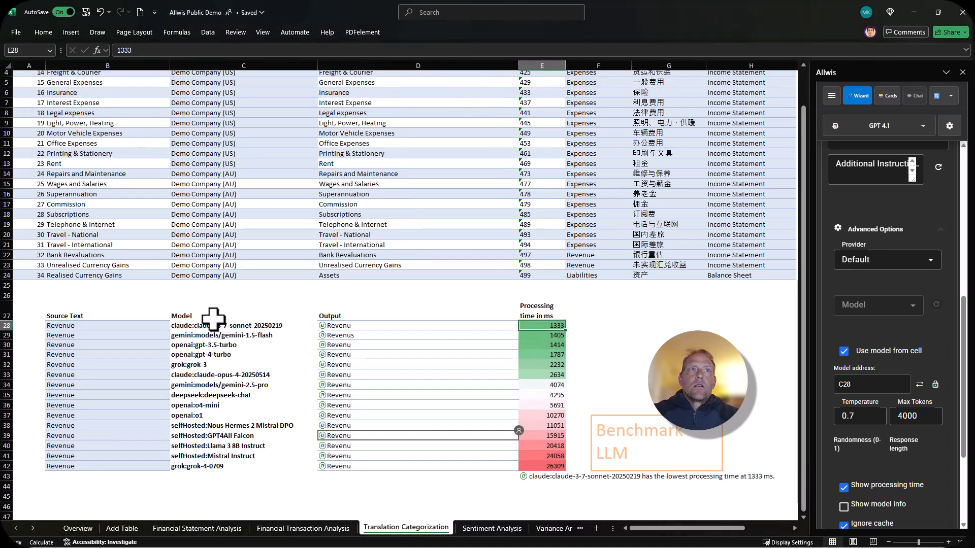
pyautogui.moveTo(215, 326); pyautogui.dragTo(537, 327)
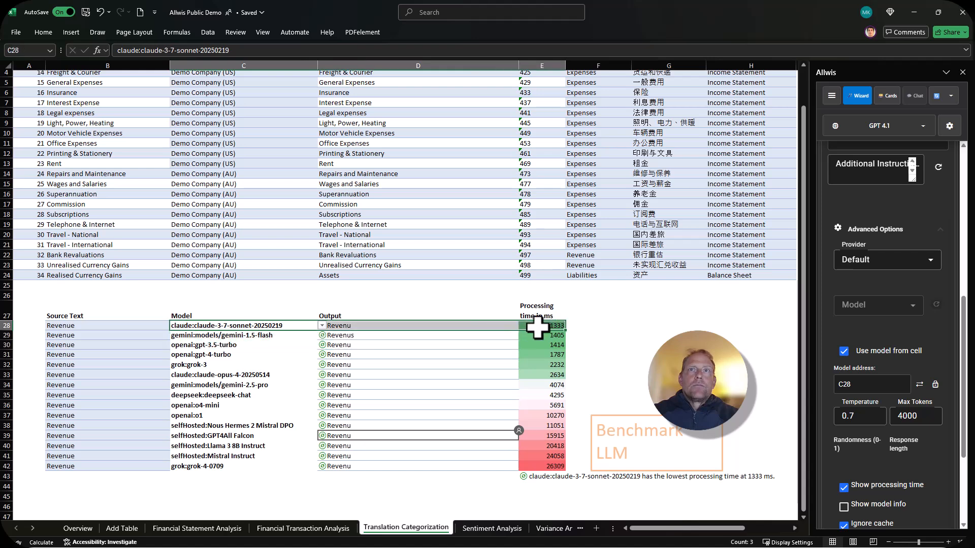
pyautogui.click(619, 346)
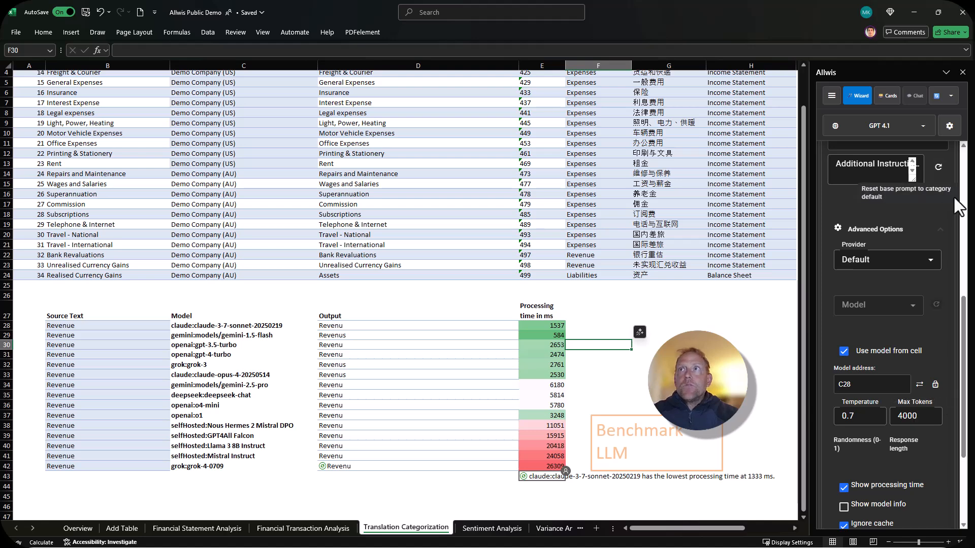
# Return to the top of D28's formula settings and look through the available template categories, keeping Translation
pyautogui.scroll(6, 930, 189)
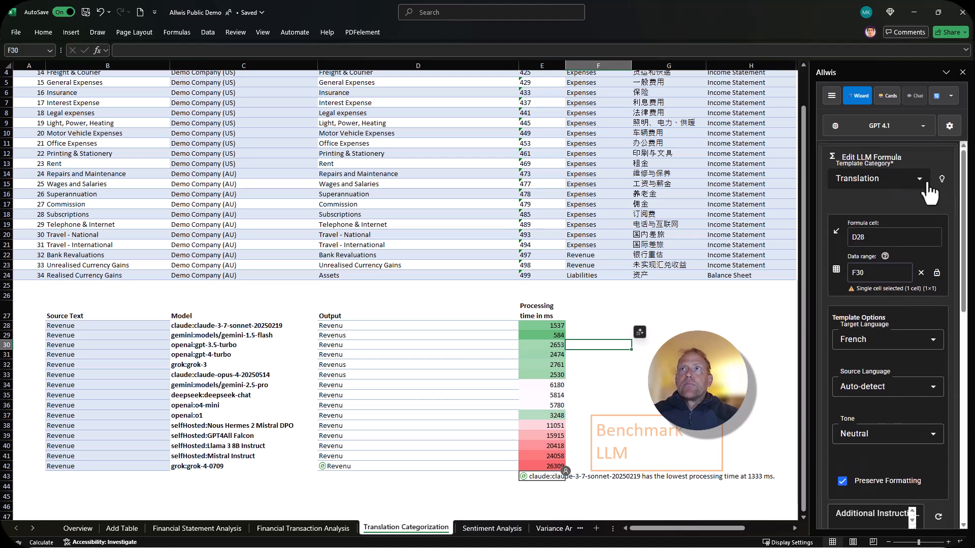
pyautogui.click(926, 179)
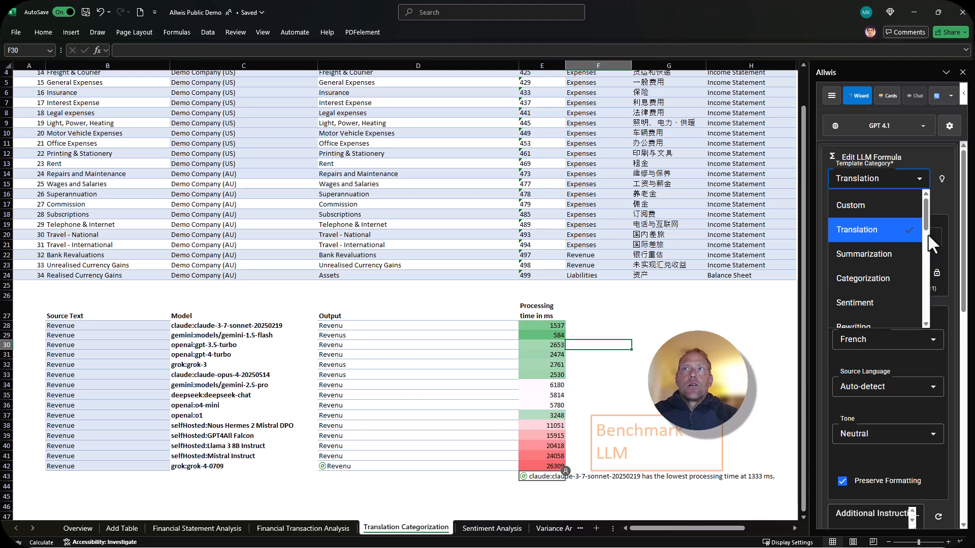
pyautogui.scroll(-1, 930, 229)
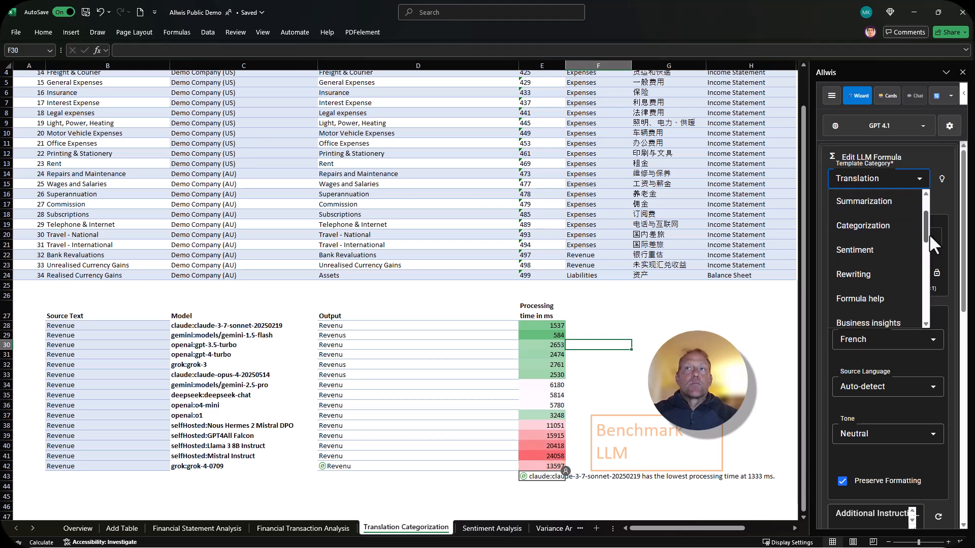
pyautogui.moveTo(929, 234); pyautogui.dragTo(938, 198)
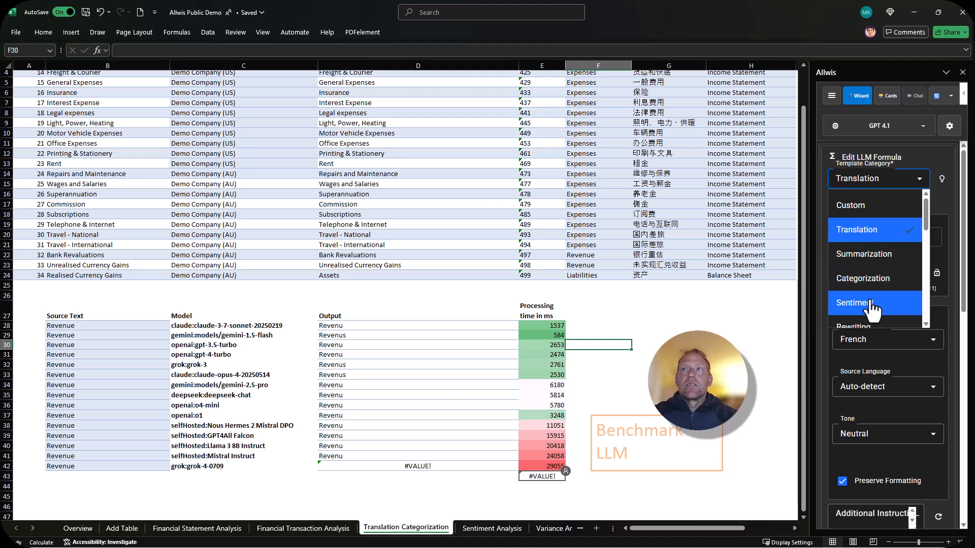
pyautogui.scroll(-3, 875, 305)
# Switch to the Sentiment Analysis sheet and read the customer reviews in column A
pyautogui.click(492, 528)
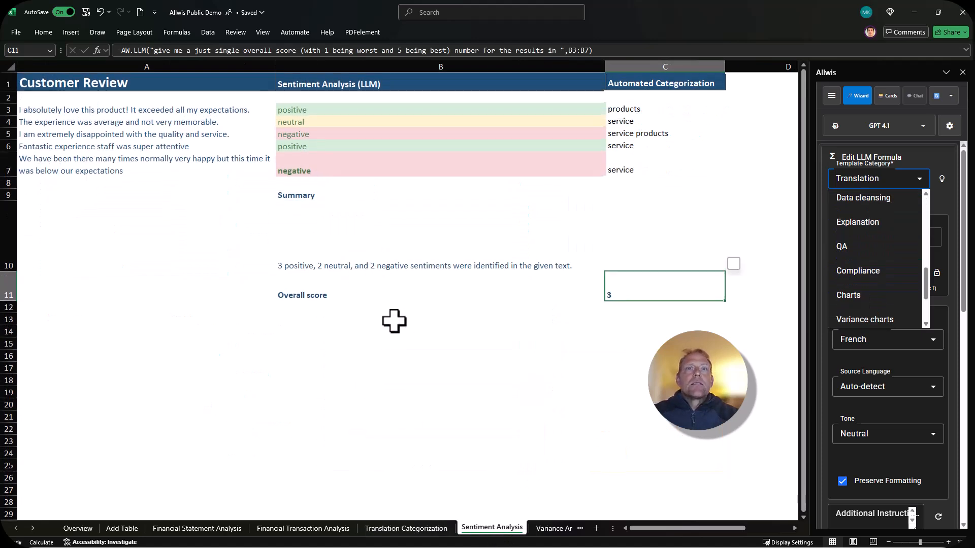
pyautogui.click(140, 112)
pyautogui.click(110, 124)
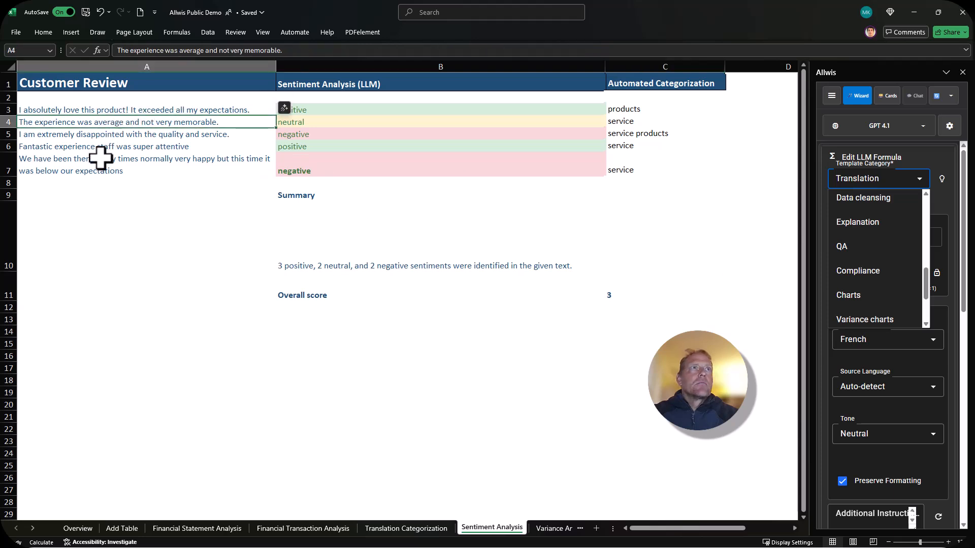
pyautogui.click(101, 161)
pyautogui.click(107, 122)
pyautogui.click(108, 108)
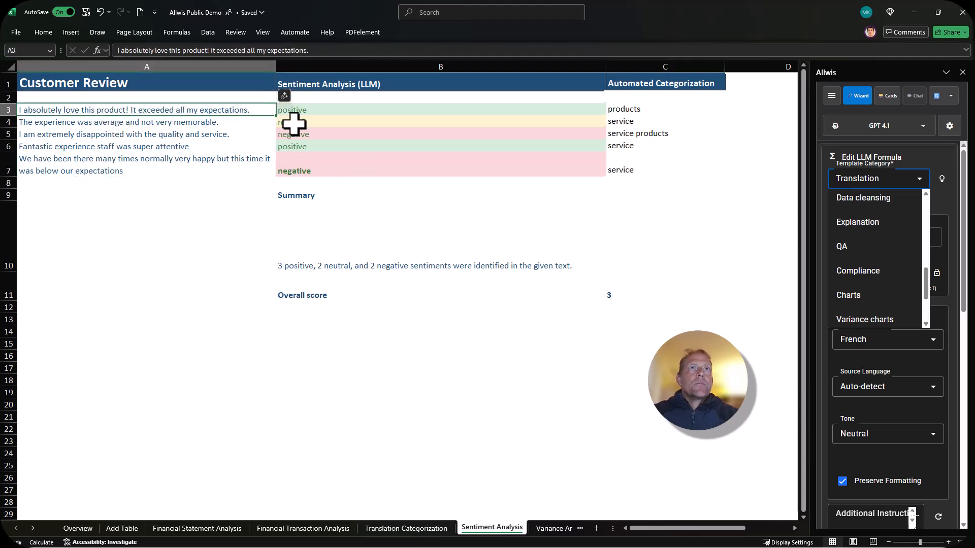
# Inspect the sentiment formula in B3, dismiss the template category choices, and view the remaining template options
pyautogui.click(308, 109)
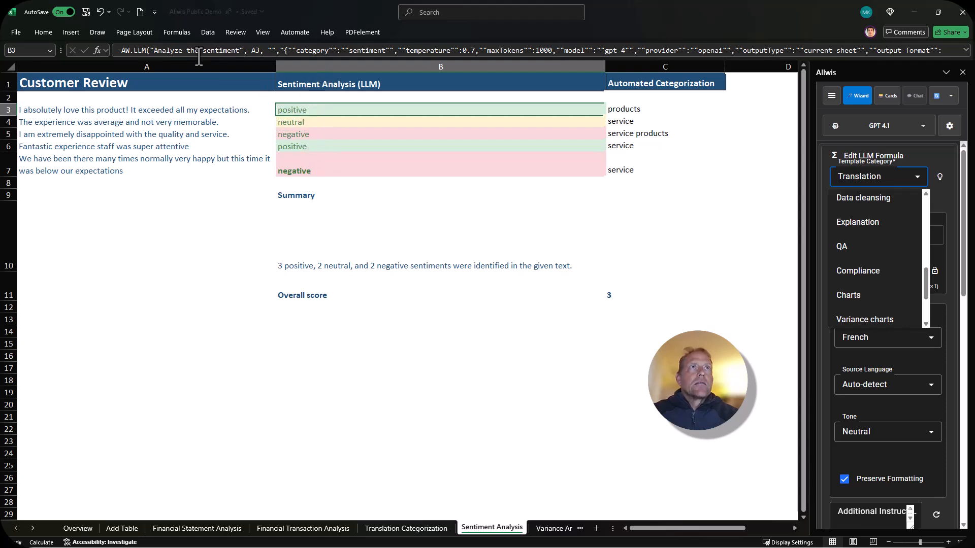
pyautogui.click(955, 203)
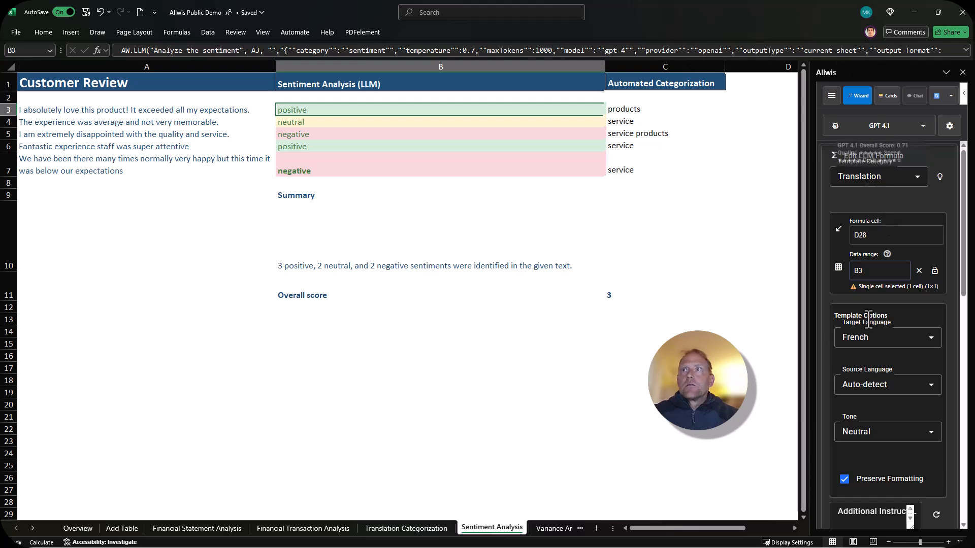
pyautogui.scroll(-3, 871, 368)
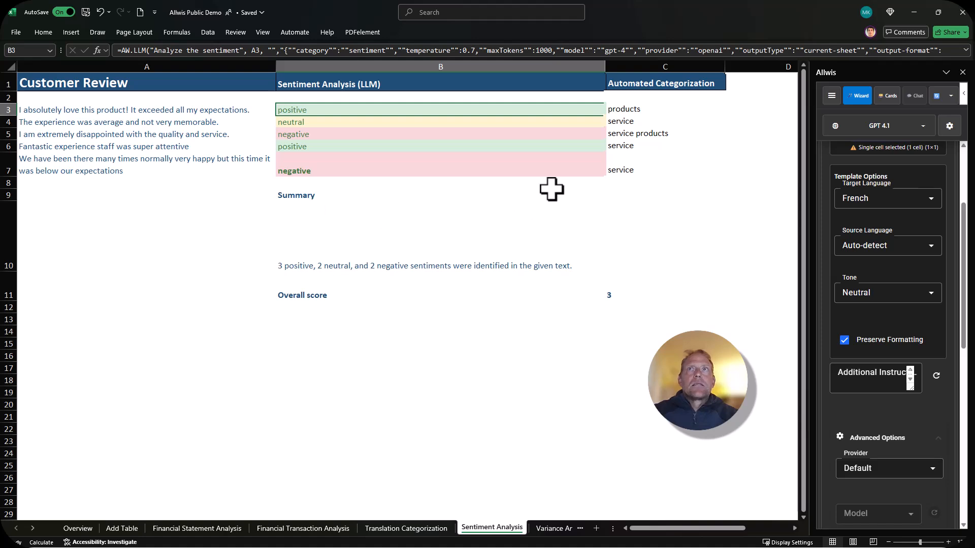
# Inspect the formulas behind the automated categorization in C3, the quantitative summary in B10 and the overall score in C11
pyautogui.click(655, 109)
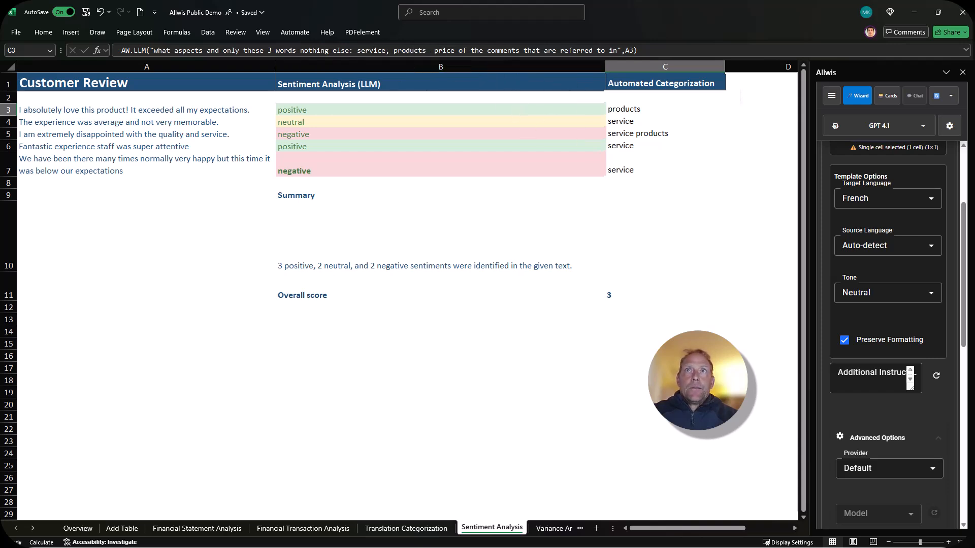
pyautogui.click(665, 195)
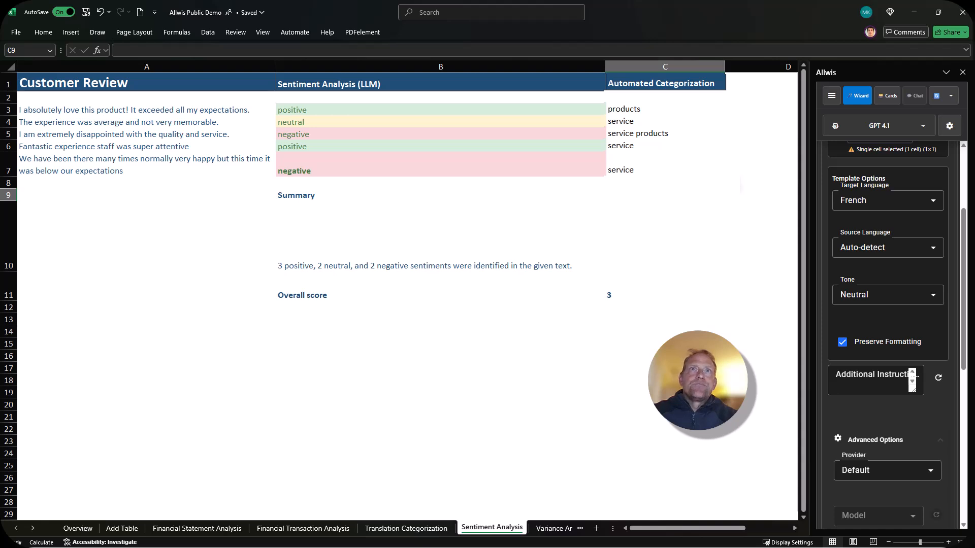
pyautogui.click(297, 265)
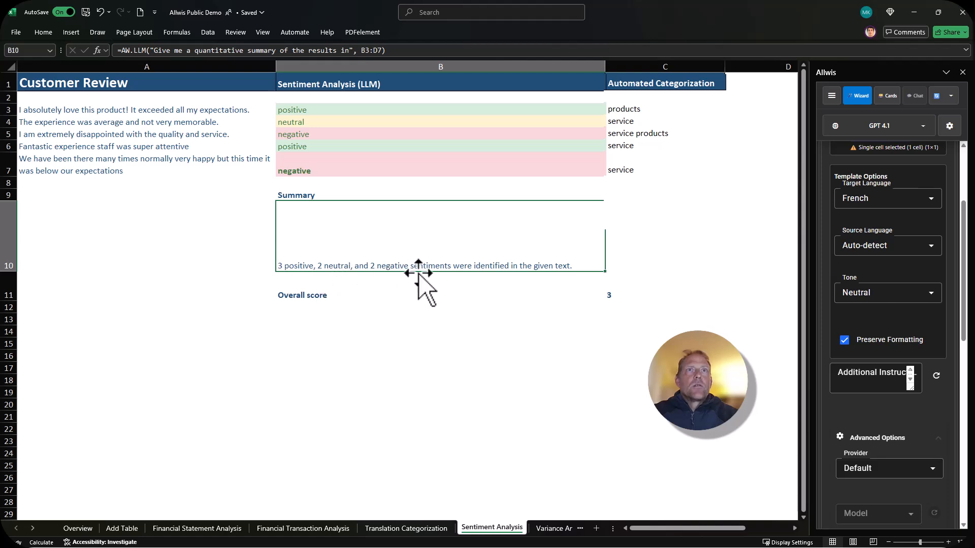
pyautogui.click(398, 289)
pyautogui.click(619, 300)
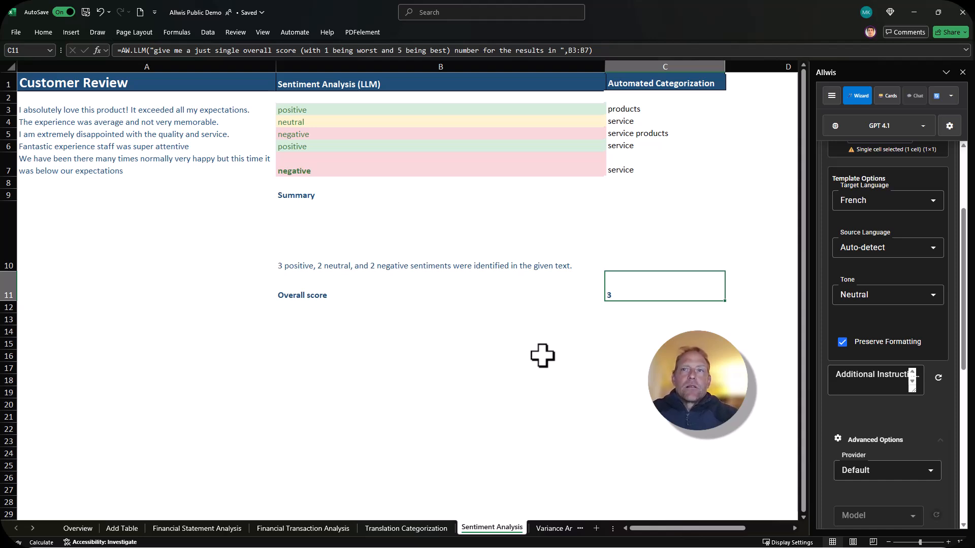
# Add a worksheet and, at B4, describe a generated table of top US Pinot noirs ranked by US wine experts' average rating with a purchase link
pyautogui.click(596, 528)
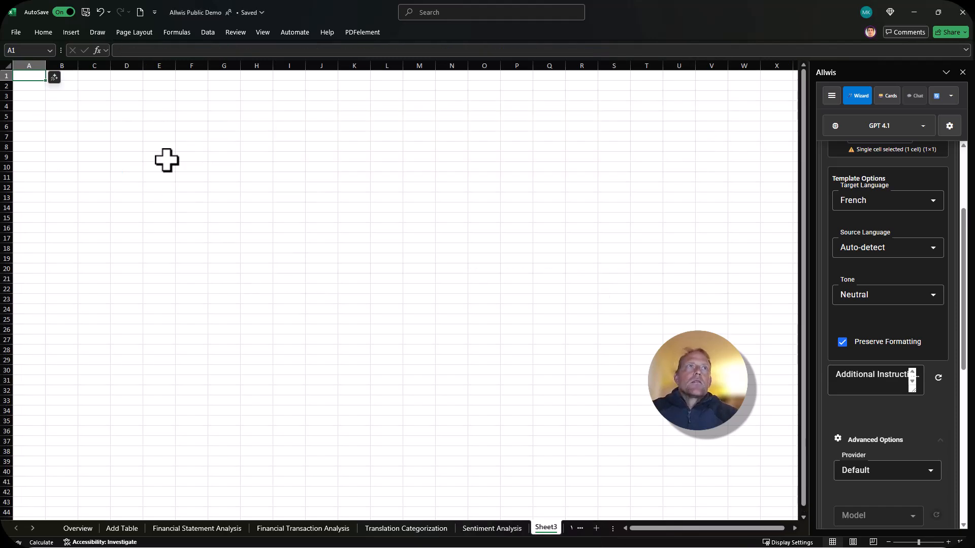
pyautogui.click(62, 104)
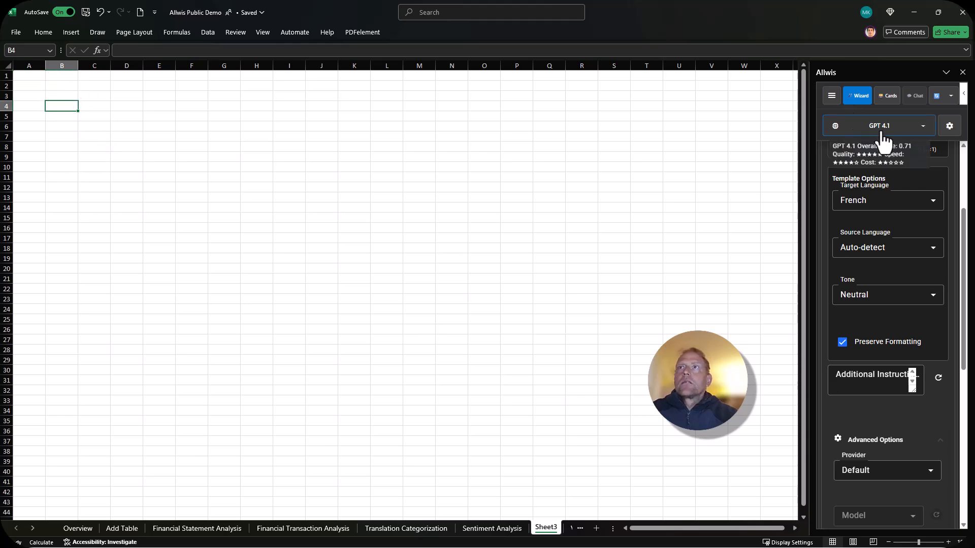
pyautogui.click(859, 98)
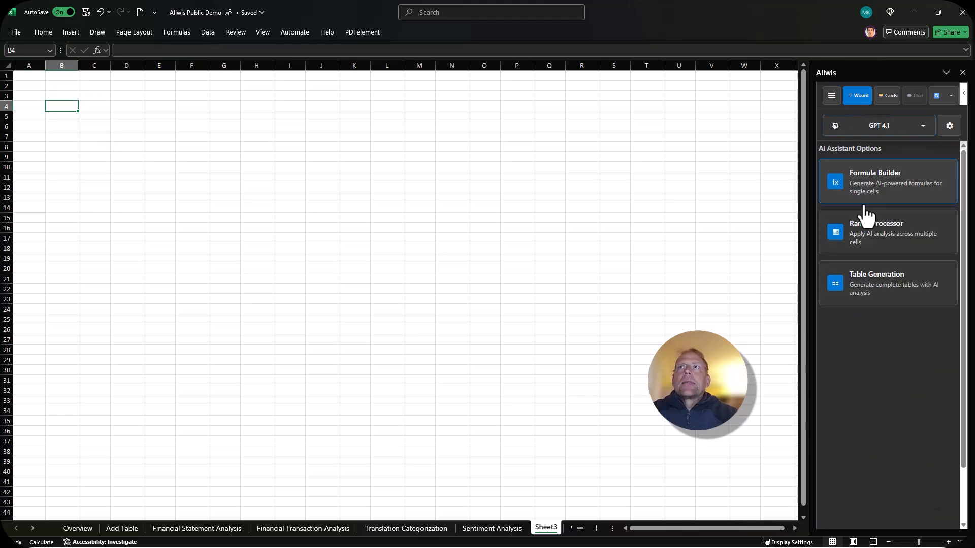
pyautogui.click(882, 298)
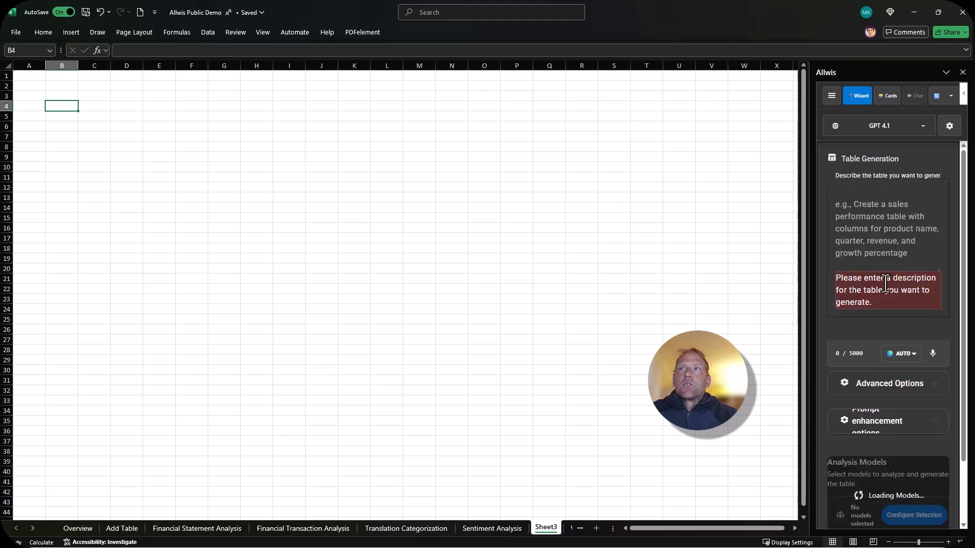
pyautogui.click(861, 219)
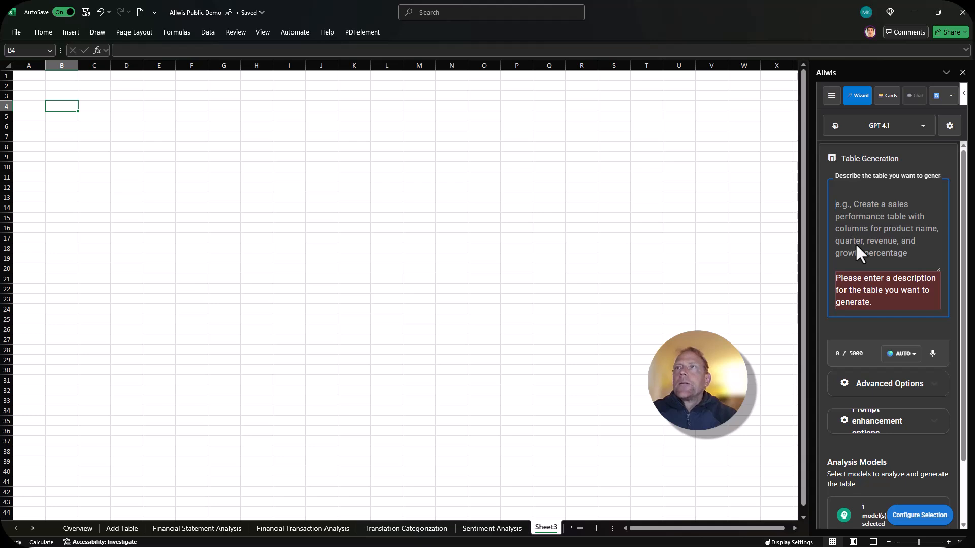
pyautogui.write('Give me a list of the top US Pinot noirs ranked by an average rating of the top US wine experts and a purchase link')
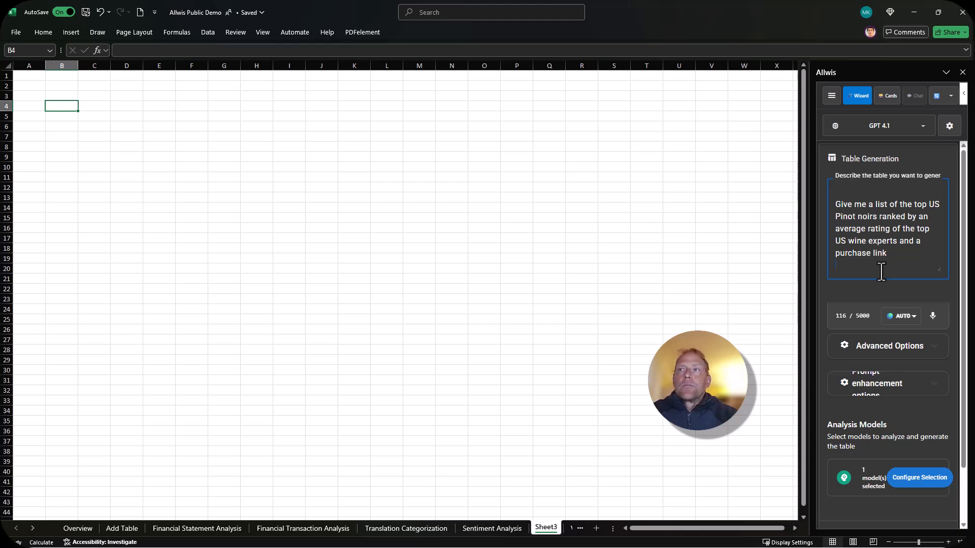
# Add Claude 4.1 Opus and Grok 4 (0709) to the analysis models alongside GPT 4.1 and generate the table
pyautogui.scroll(-3, 884, 257)
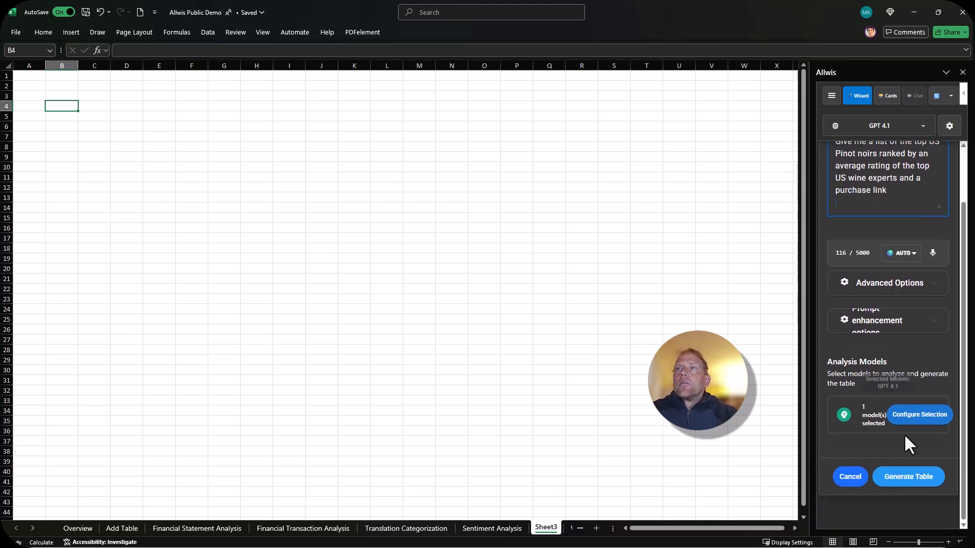
pyautogui.click(910, 419)
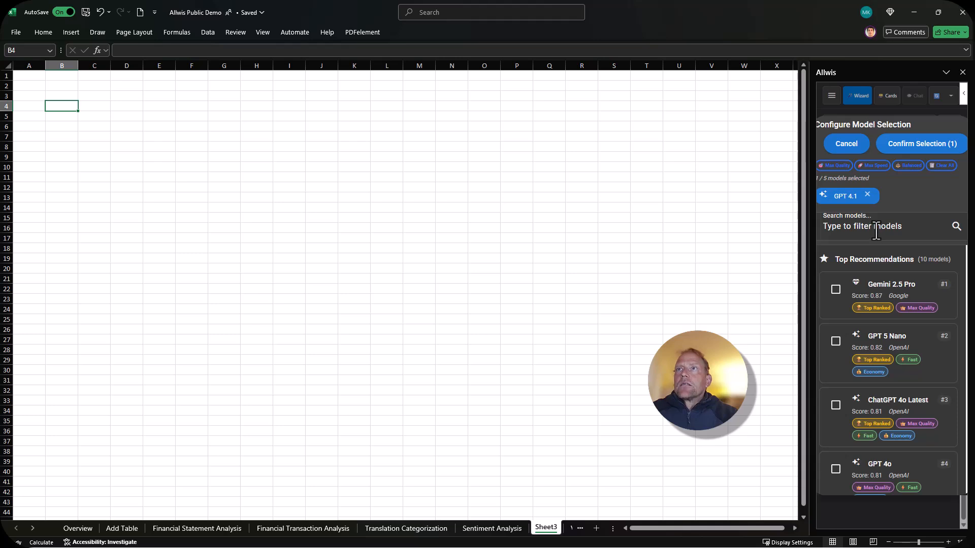
pyautogui.click(877, 232)
pyautogui.write('cla')
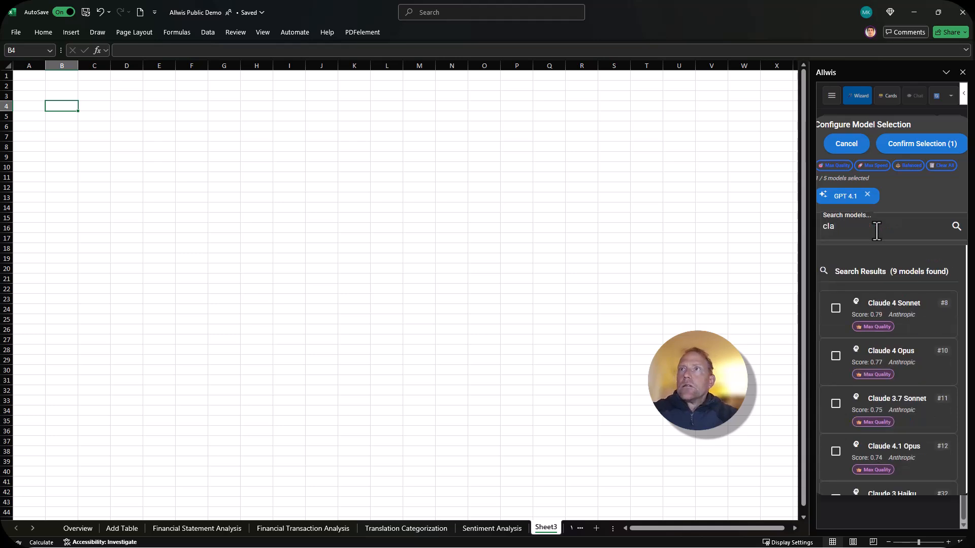
pyautogui.write('ude')
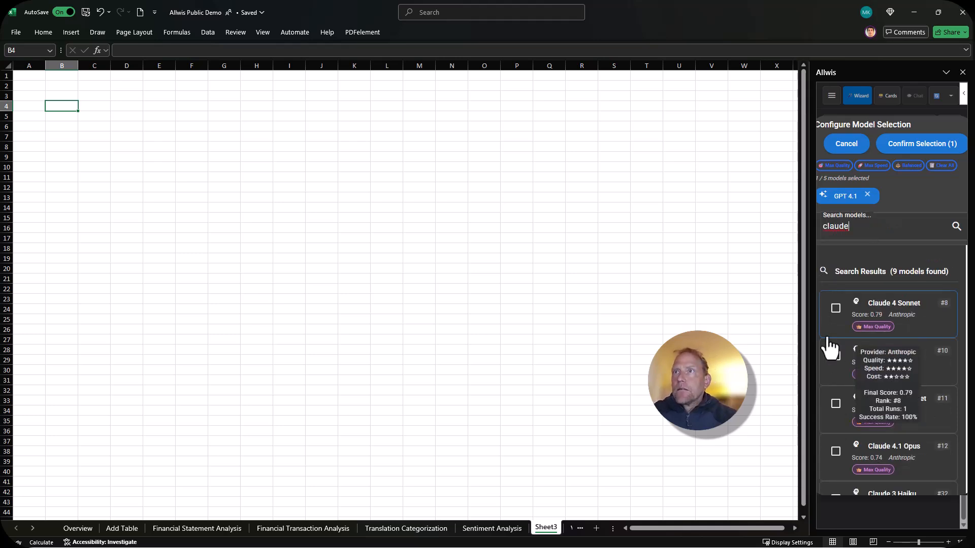
pyautogui.click(836, 453)
pyautogui.doubleClick(856, 243)
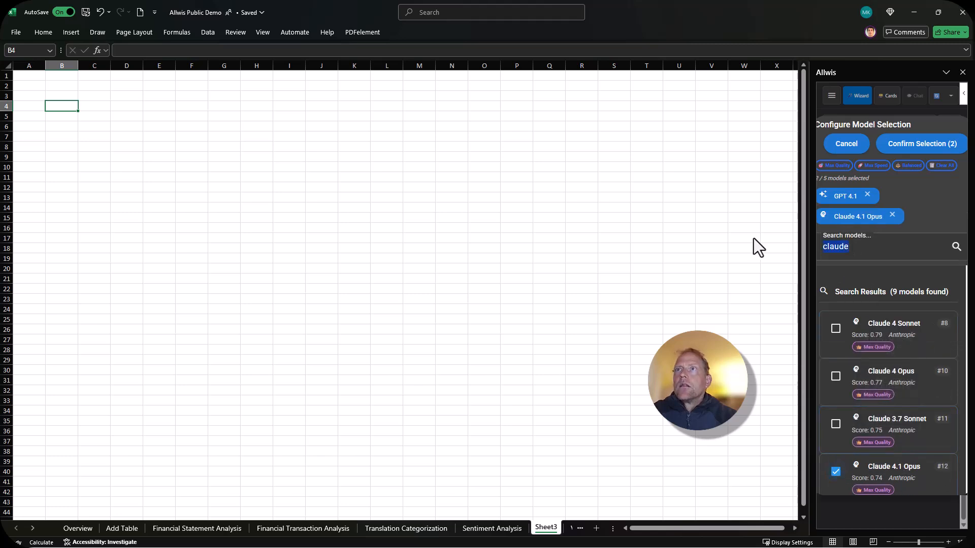
pyautogui.write('grok')
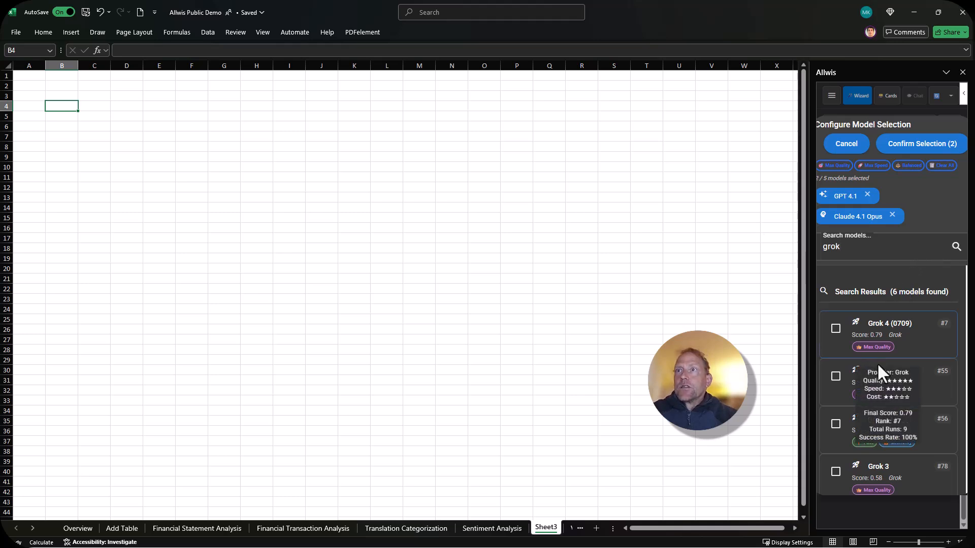
pyautogui.click(837, 331)
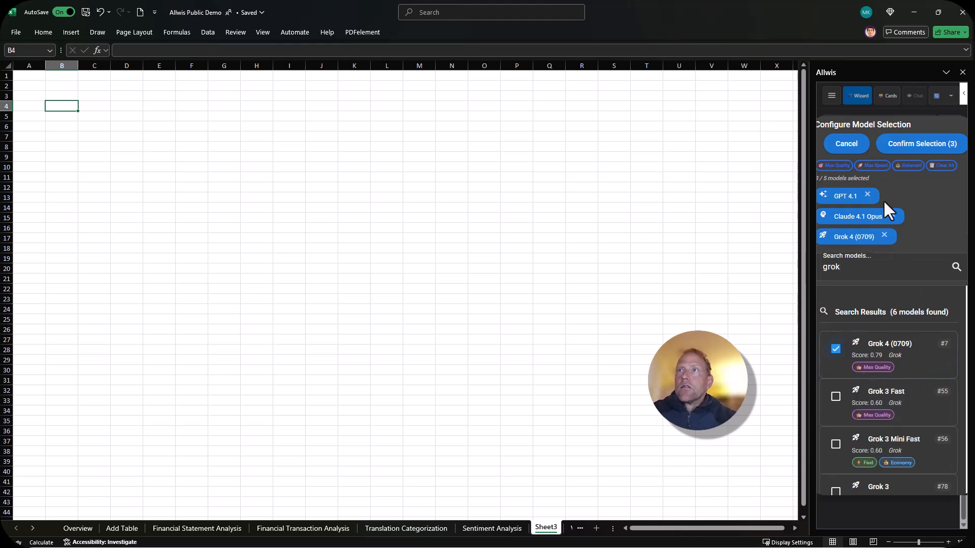
pyautogui.click(922, 148)
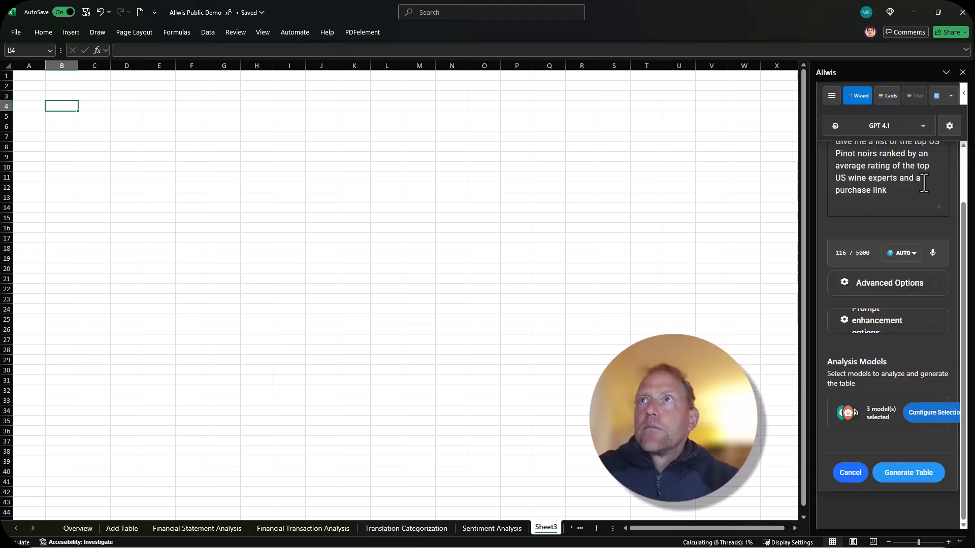
pyautogui.click(902, 477)
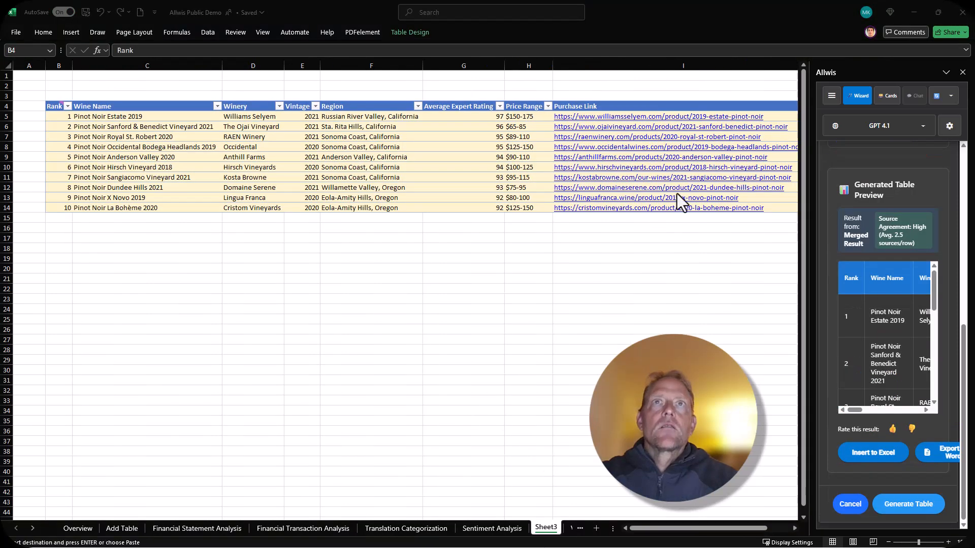
# Review the generated wine table across to its Source column and check the explanation of the source agreement rating
pyautogui.click(169, 159)
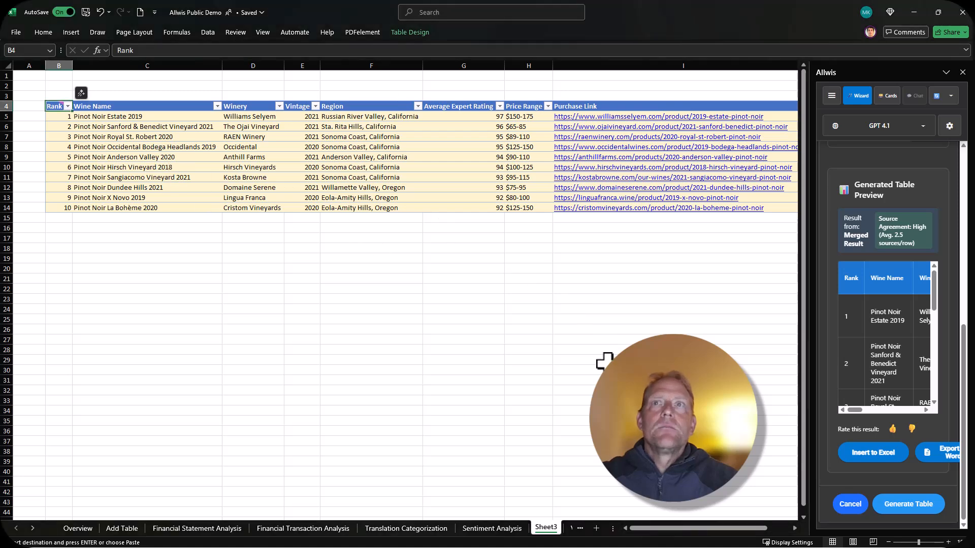
pyautogui.moveTo(644, 535); pyautogui.dragTo(671, 539)
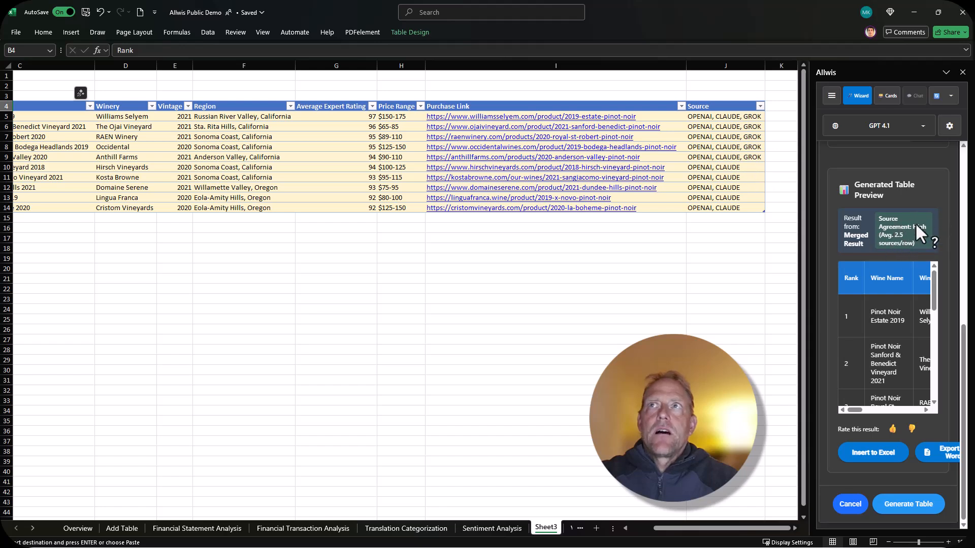
pyautogui.moveTo(882, 245)
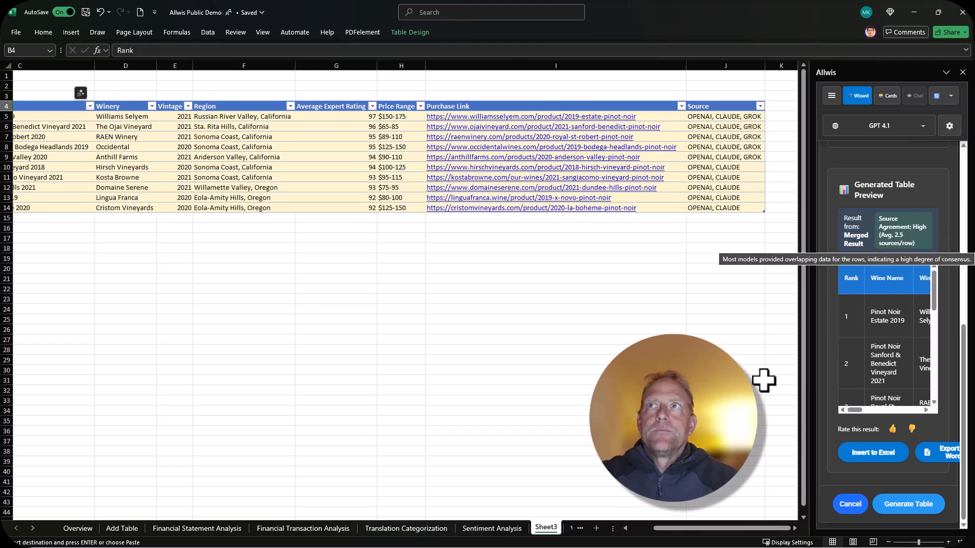
pyautogui.moveTo(756, 530); pyautogui.dragTo(707, 522)
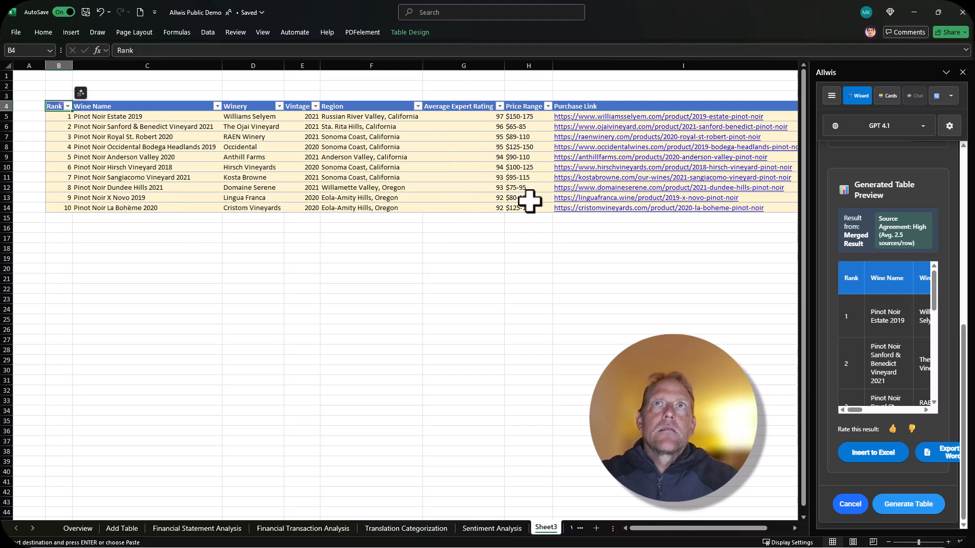
# Open the Ojai Vineyard purchase link in I6, browse the Pinot noir listings on the site, and return to the worksheet
pyautogui.moveTo(642, 527); pyautogui.dragTo(690, 530)
pyautogui.click(600, 127)
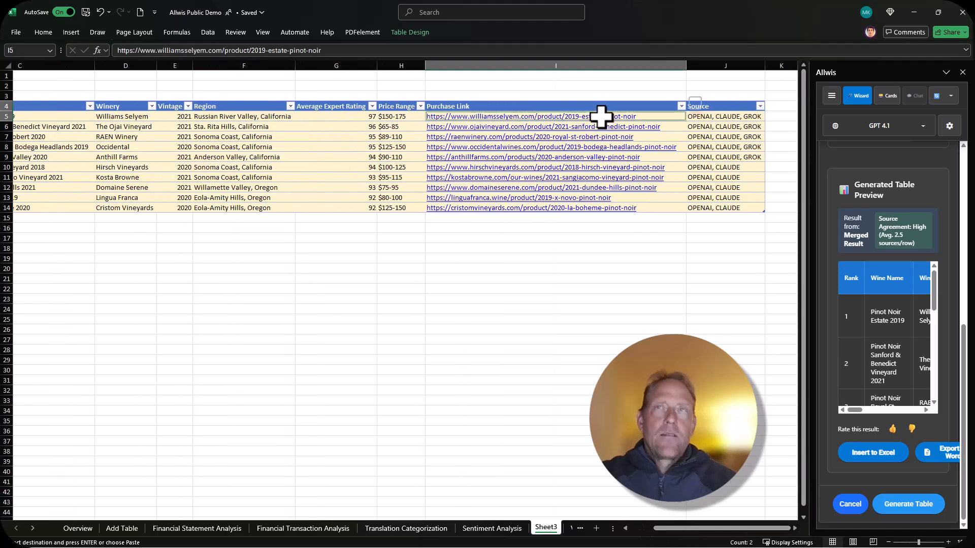
pyautogui.scroll(5, 533, 292)
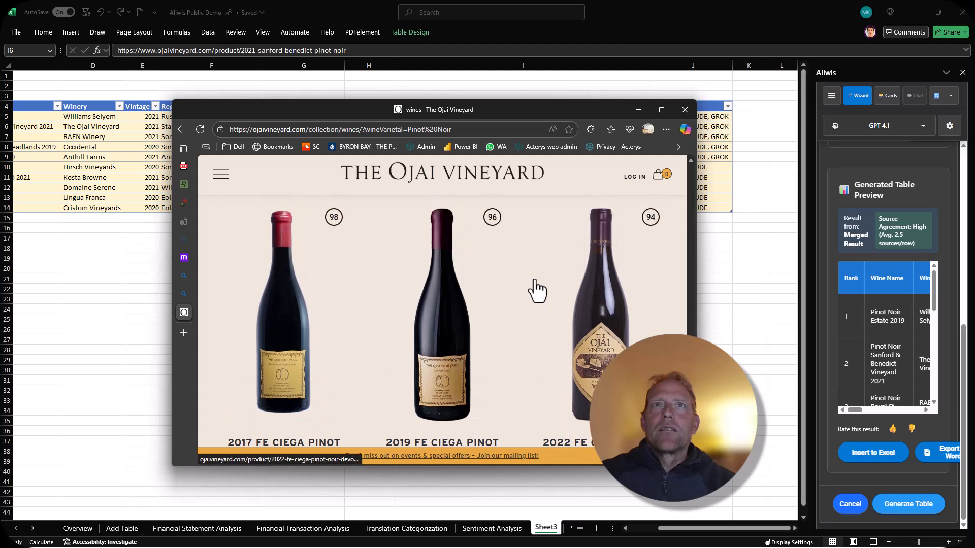
pyautogui.scroll(-3, 511, 284)
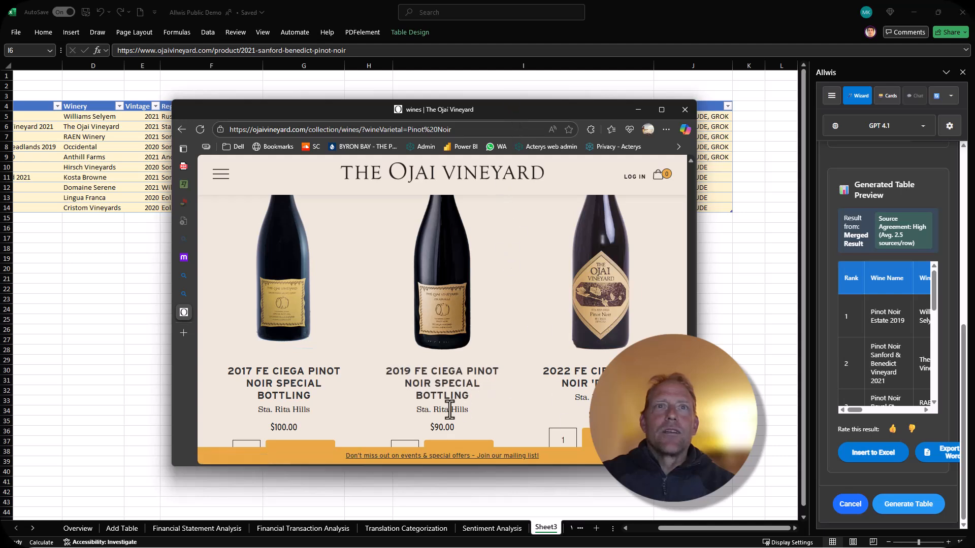
pyautogui.moveTo(480, 108); pyautogui.dragTo(556, 132)
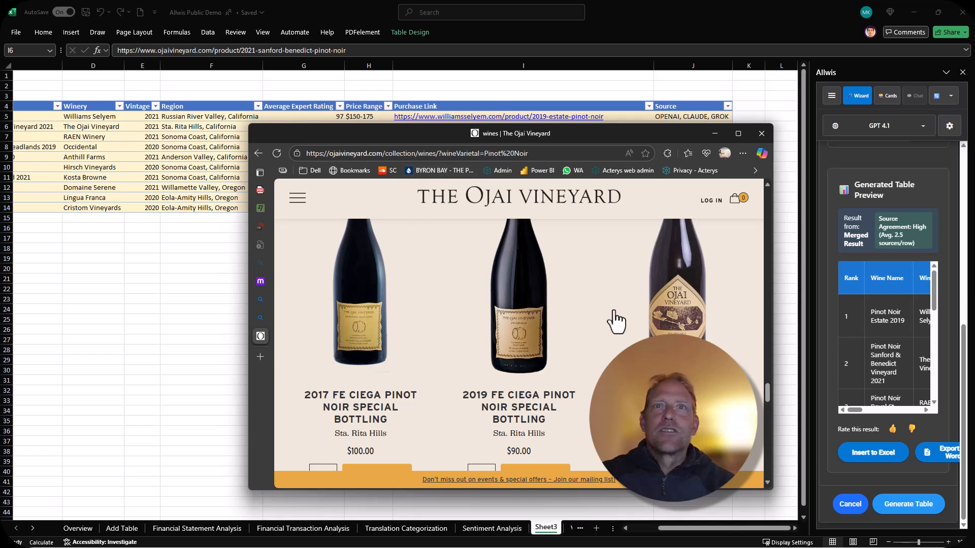
pyautogui.scroll(-2, 551, 375)
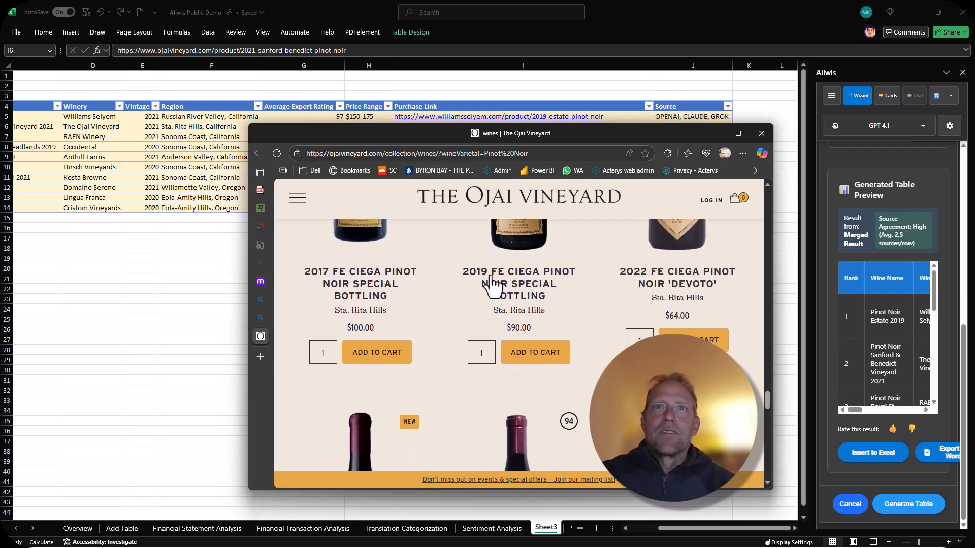
pyautogui.scroll(-2, 523, 350)
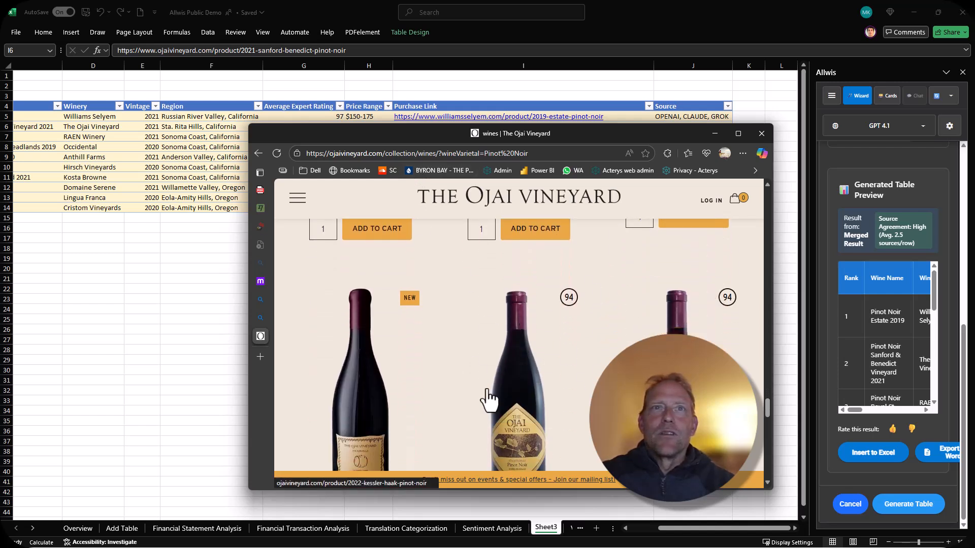
pyautogui.click(183, 251)
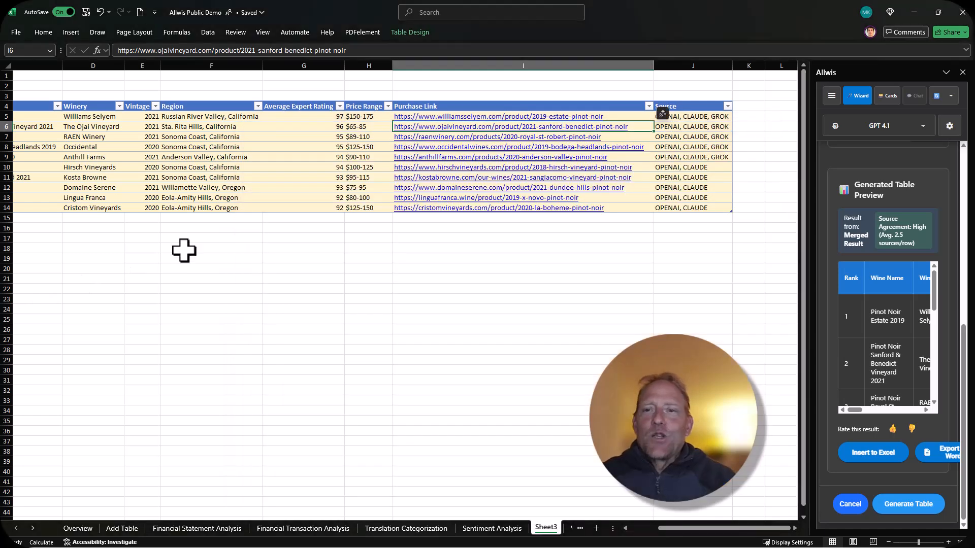